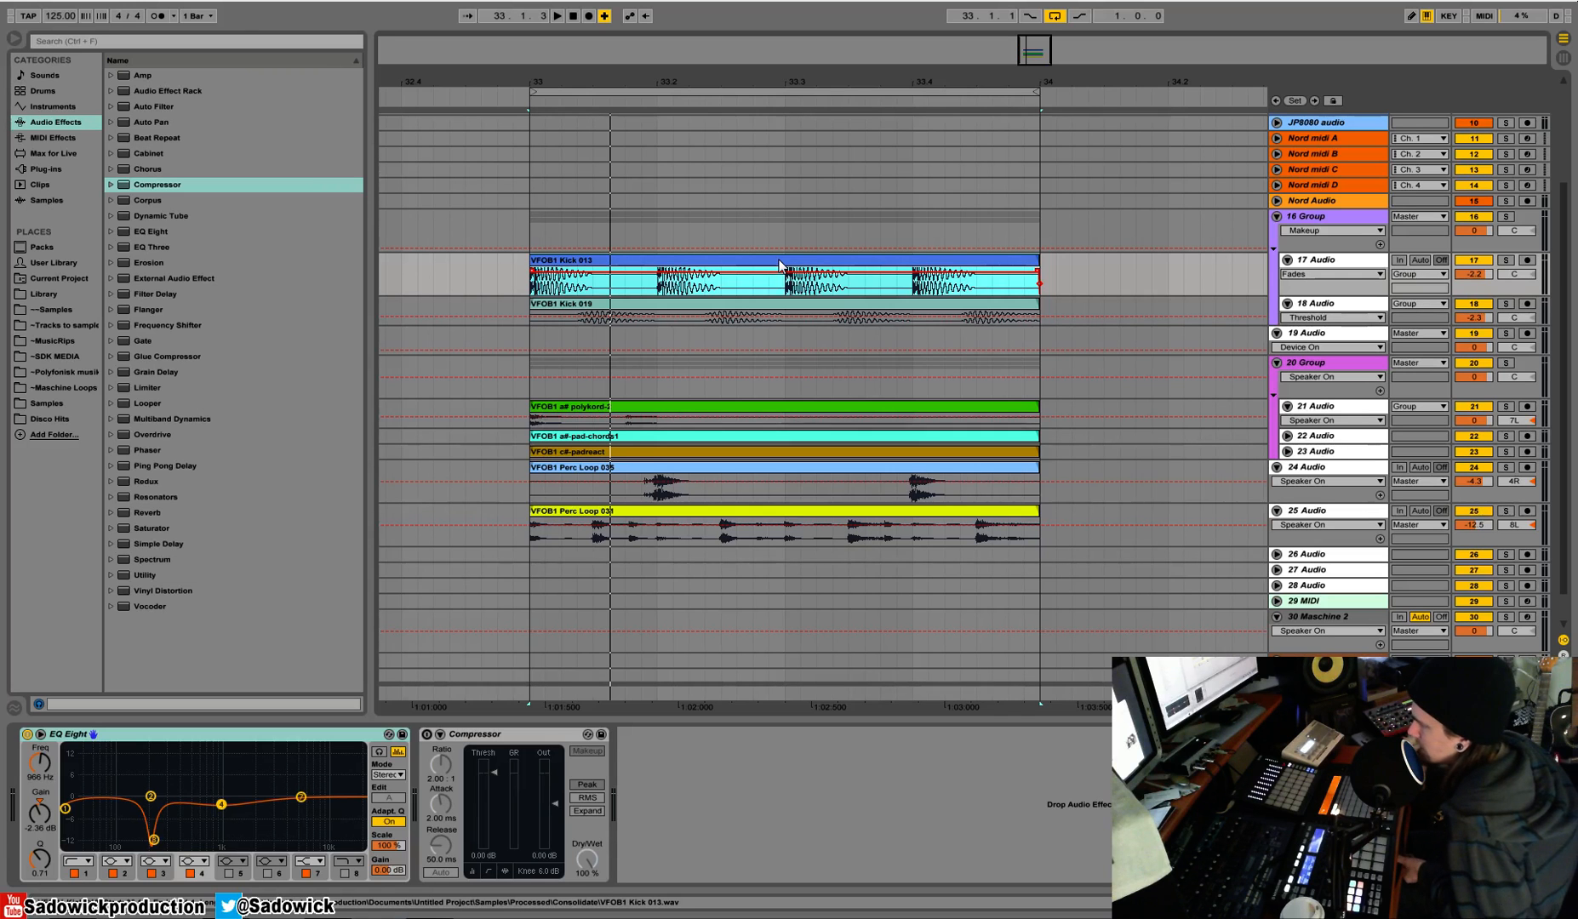
Play back the one-bar loop, then insert a Compressor on the master track directly before L2 Stereo.
{"action": "key", "text": "space"}
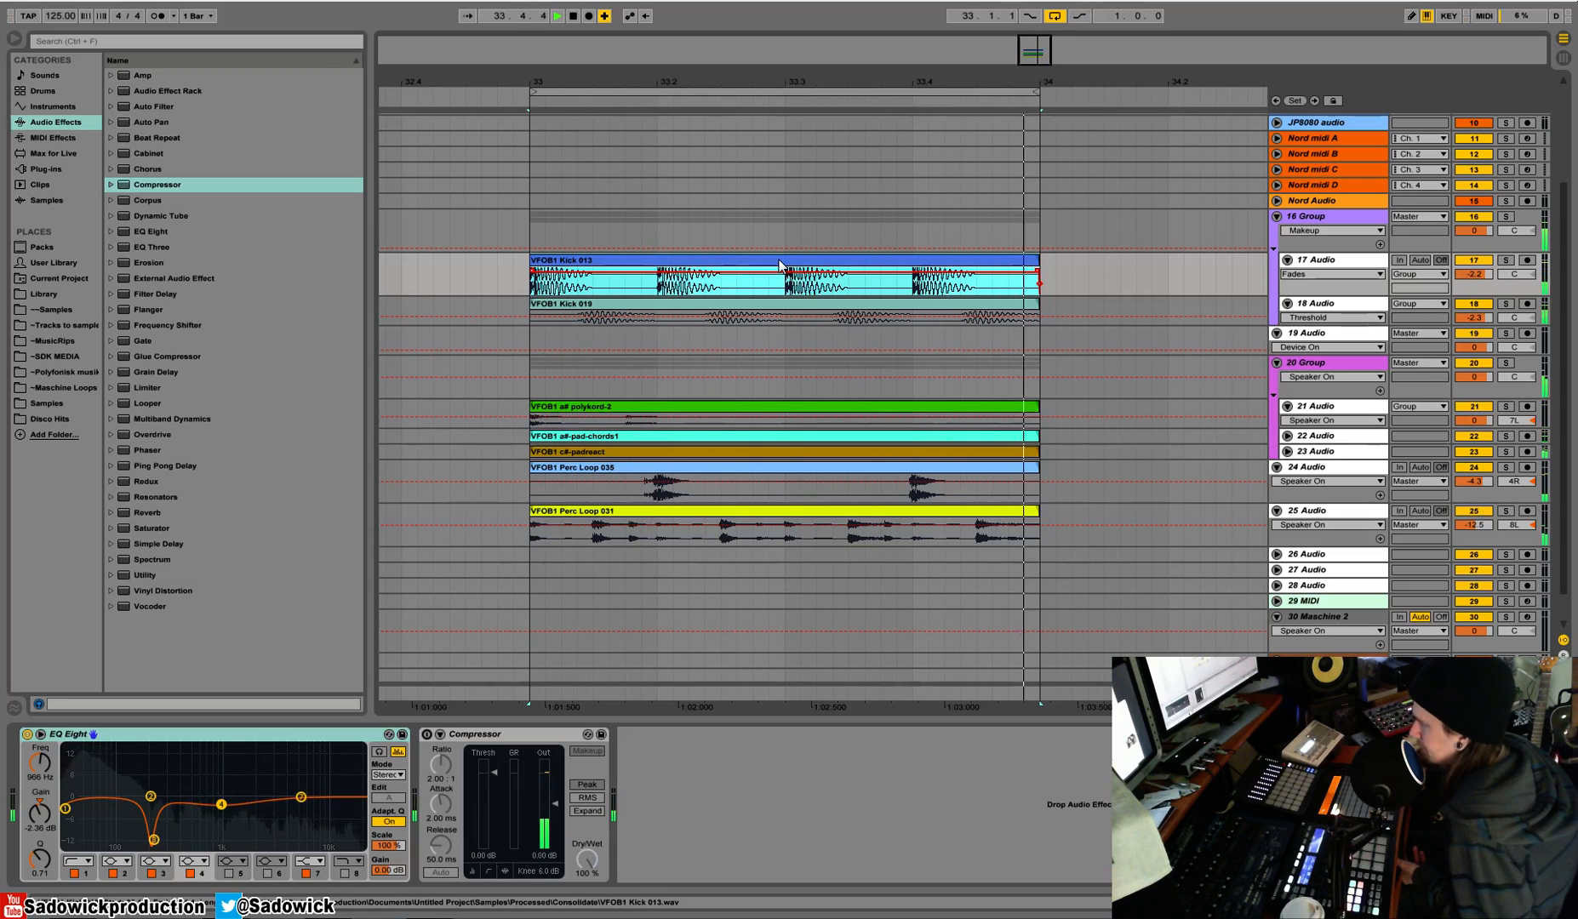
{"action": "key", "text": "space"}
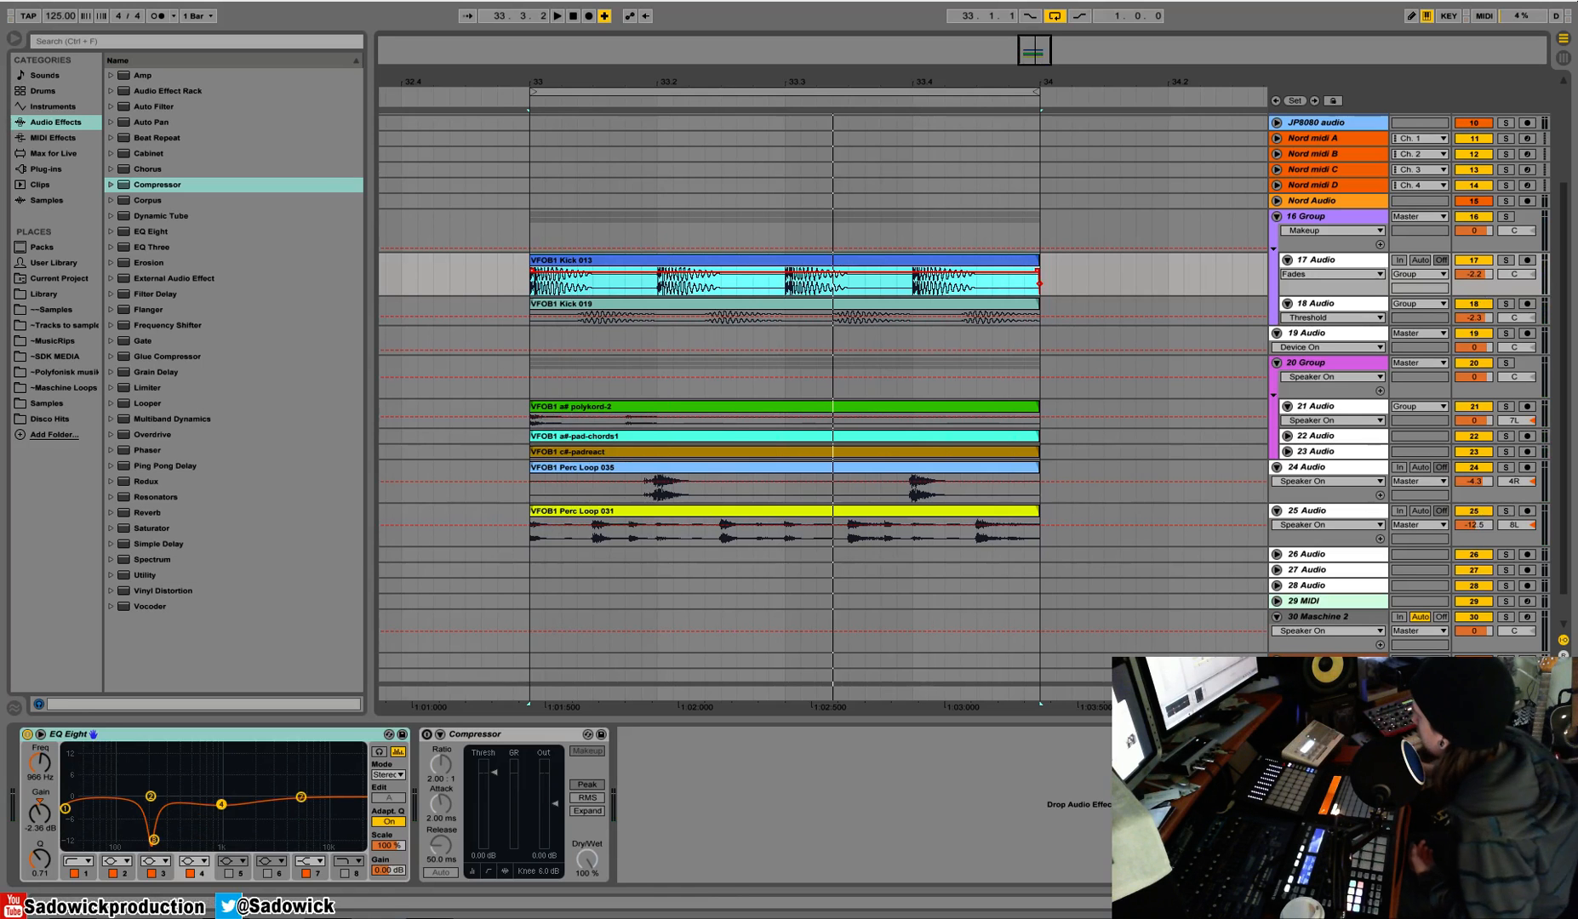
{"action": "left_click", "coordinate": [1324, 692]}
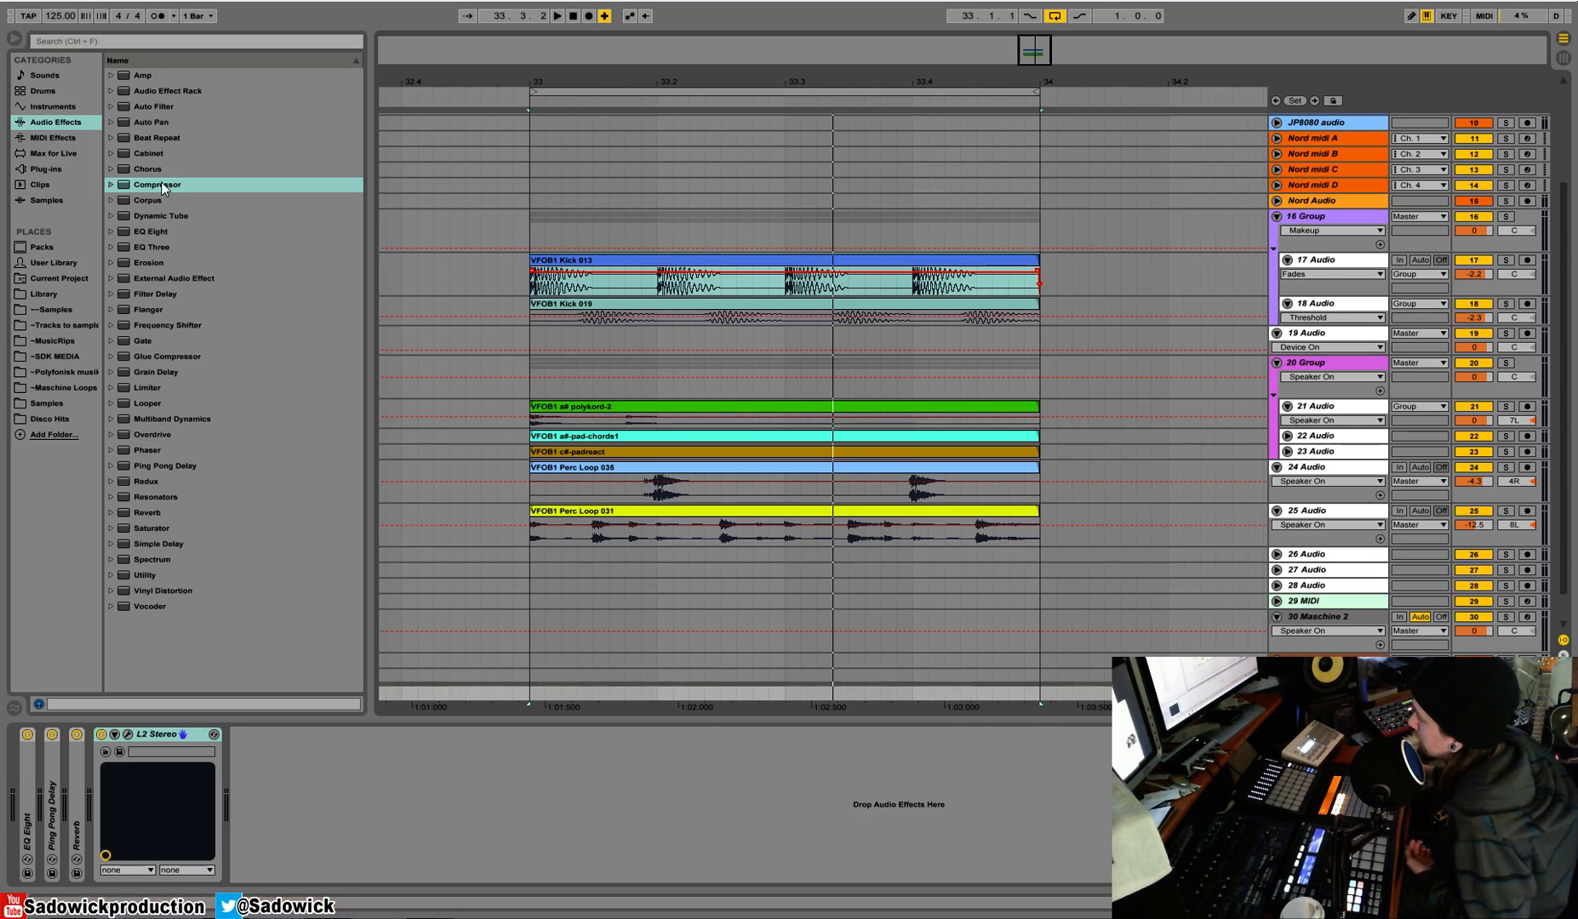
{"action": "left_click_drag", "start_coordinate": [160, 184], "coordinate": [146, 737]}
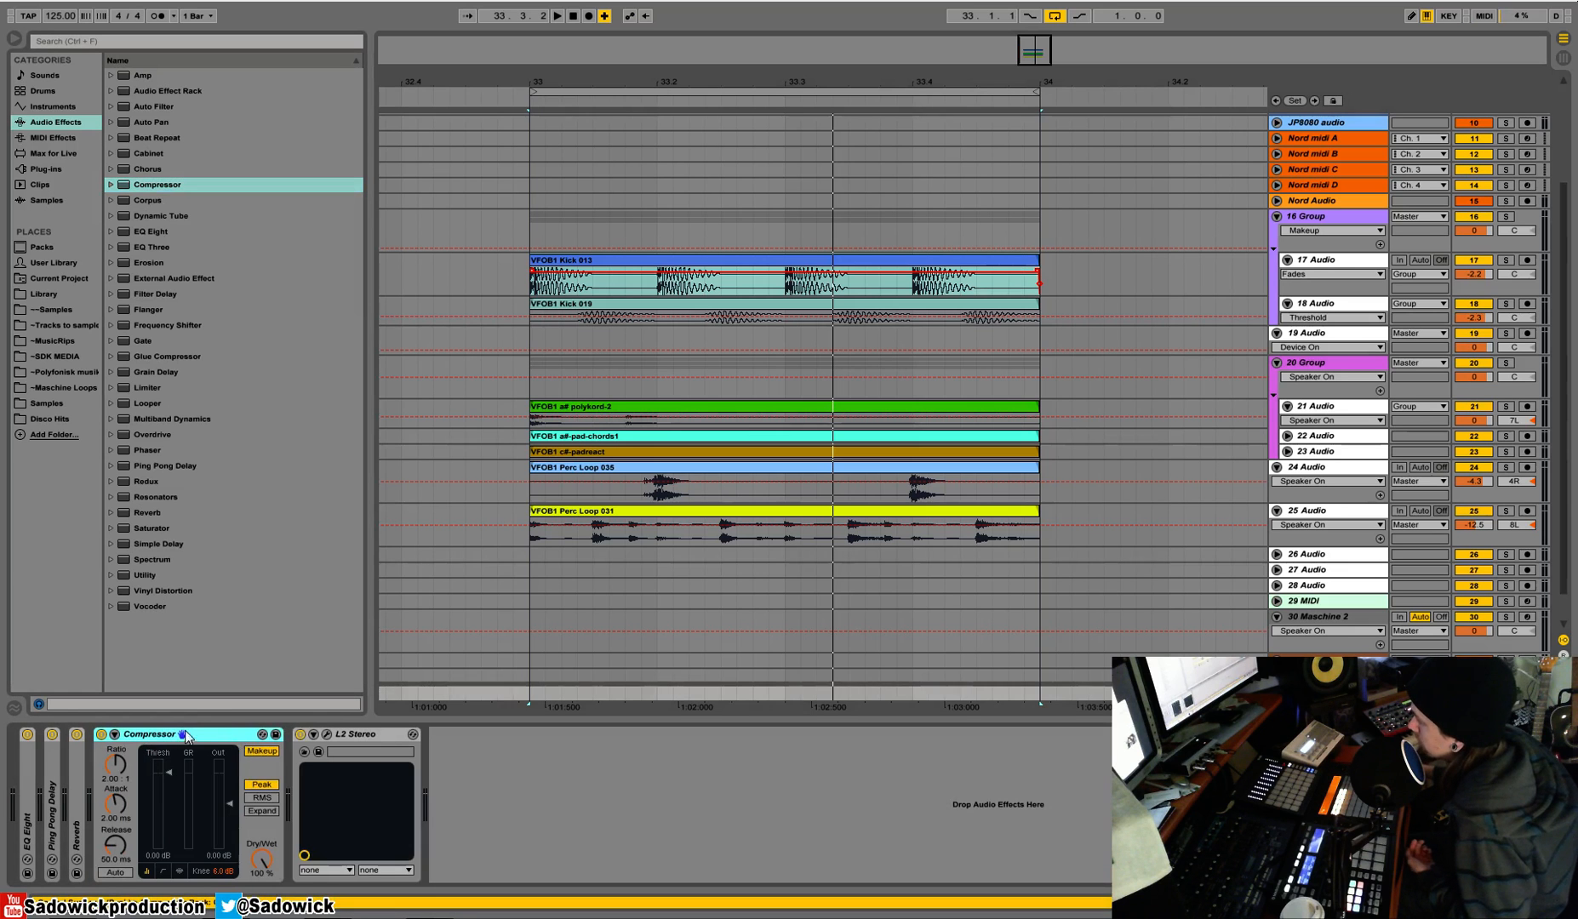
Unfold the Compressor's sidechain section, set the attack to 0.01 ms and show the activity view.
{"action": "left_click", "coordinate": [116, 734]}
{"action": "left_click", "coordinate": [116, 733]}
{"action": "left_click", "coordinate": [115, 734]}
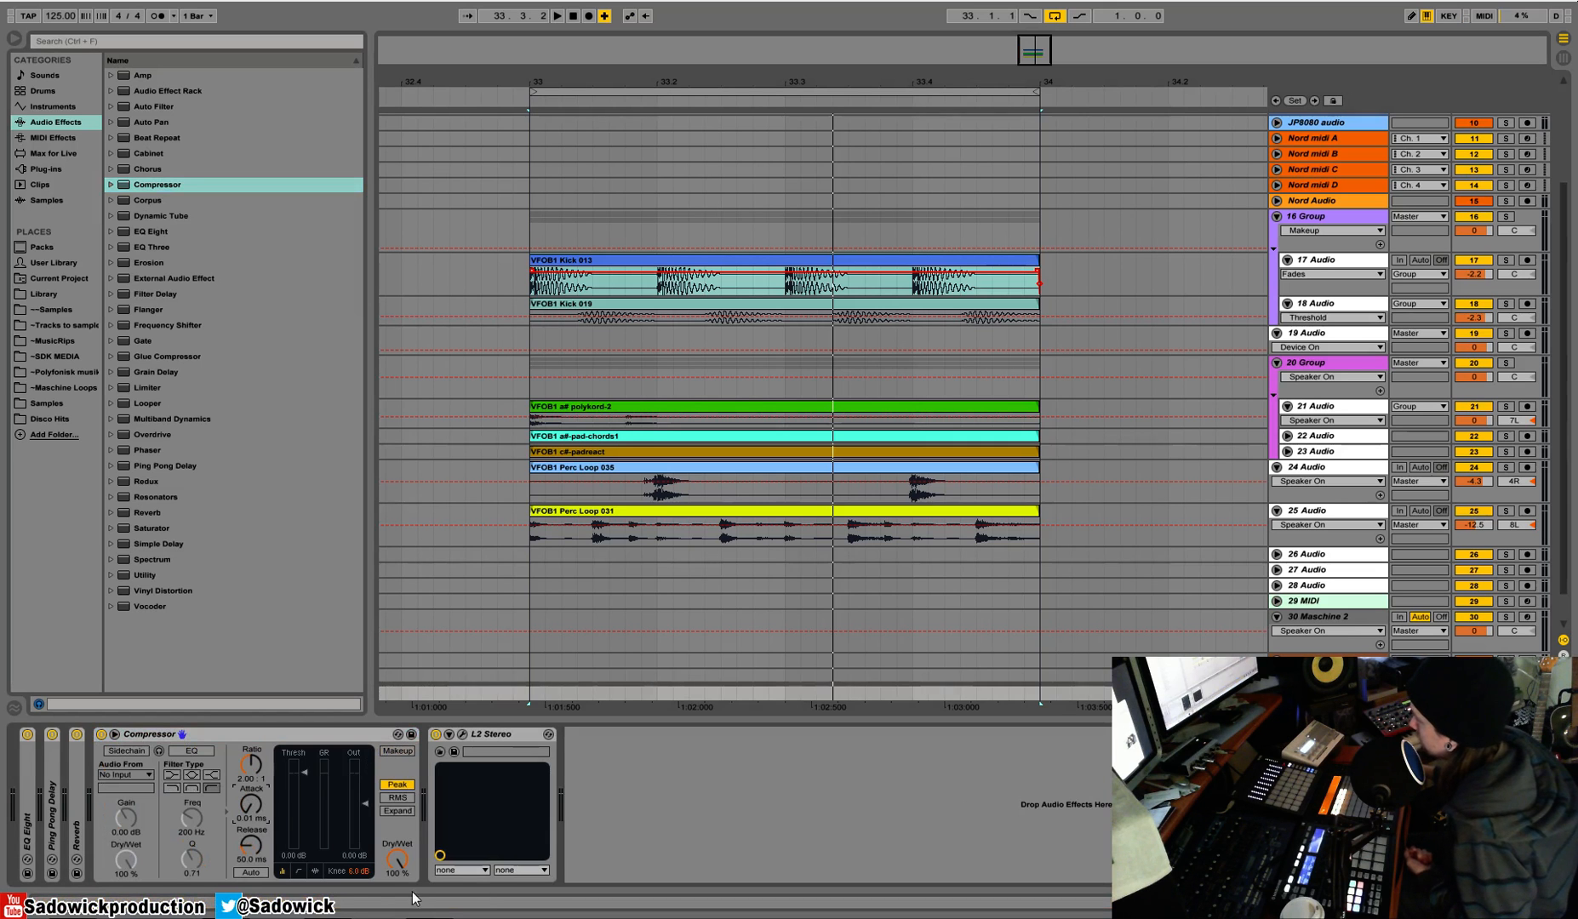
{"action": "left_click", "coordinate": [315, 871]}
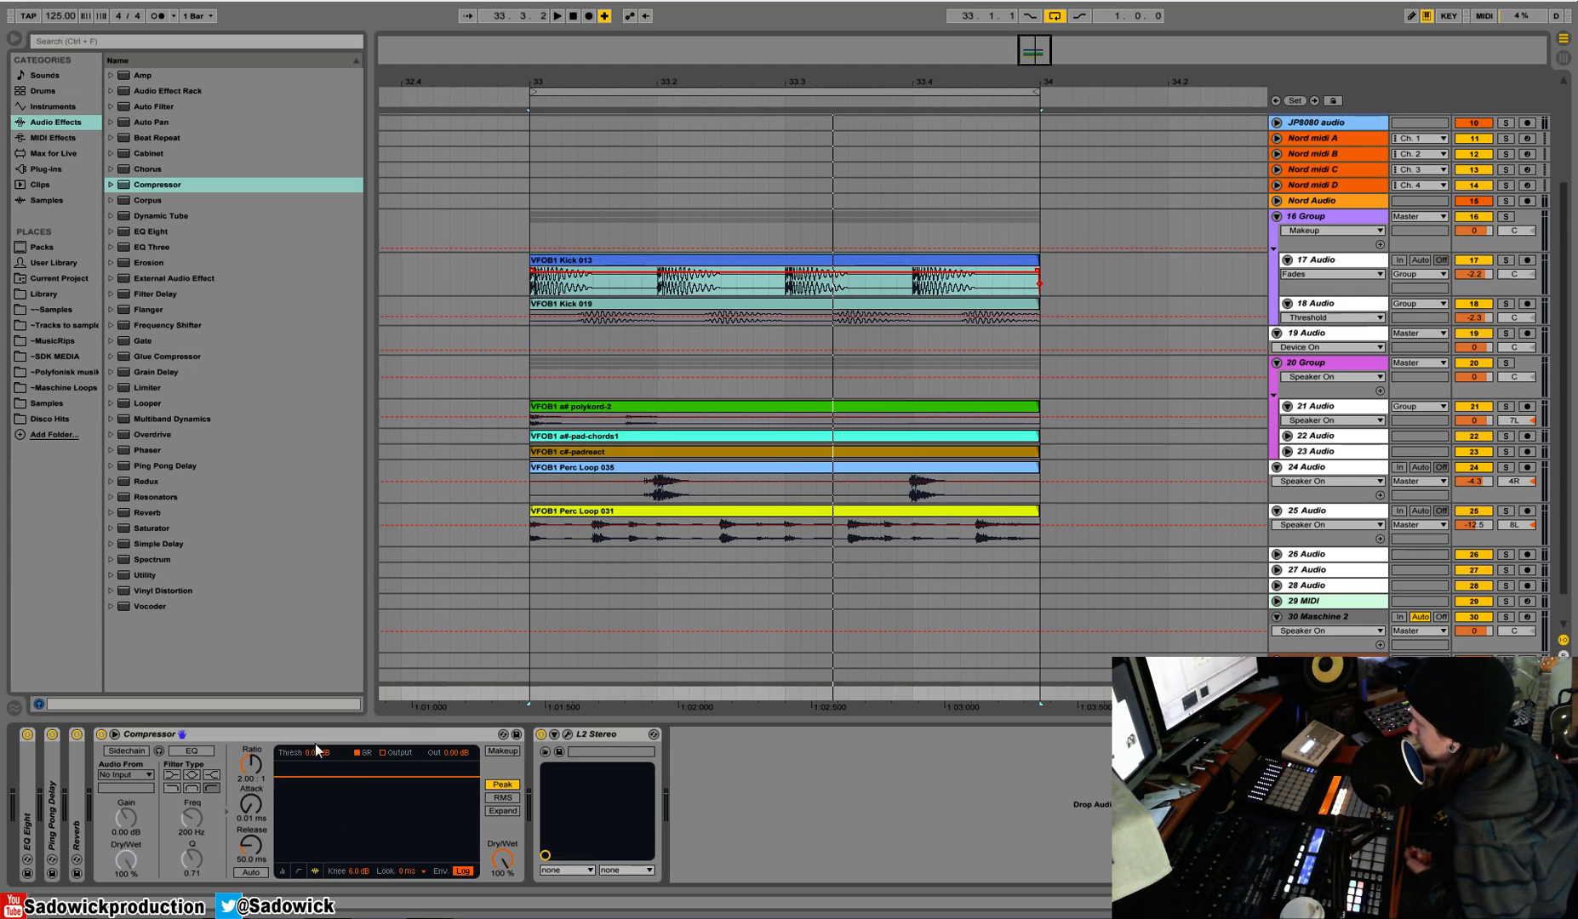
Enable the Compressor's sidechain EQ at 1.27 kHz with a Q of 1.54, and raise the ratio to inf : 1 during playback.
{"action": "left_click", "coordinate": [191, 751]}
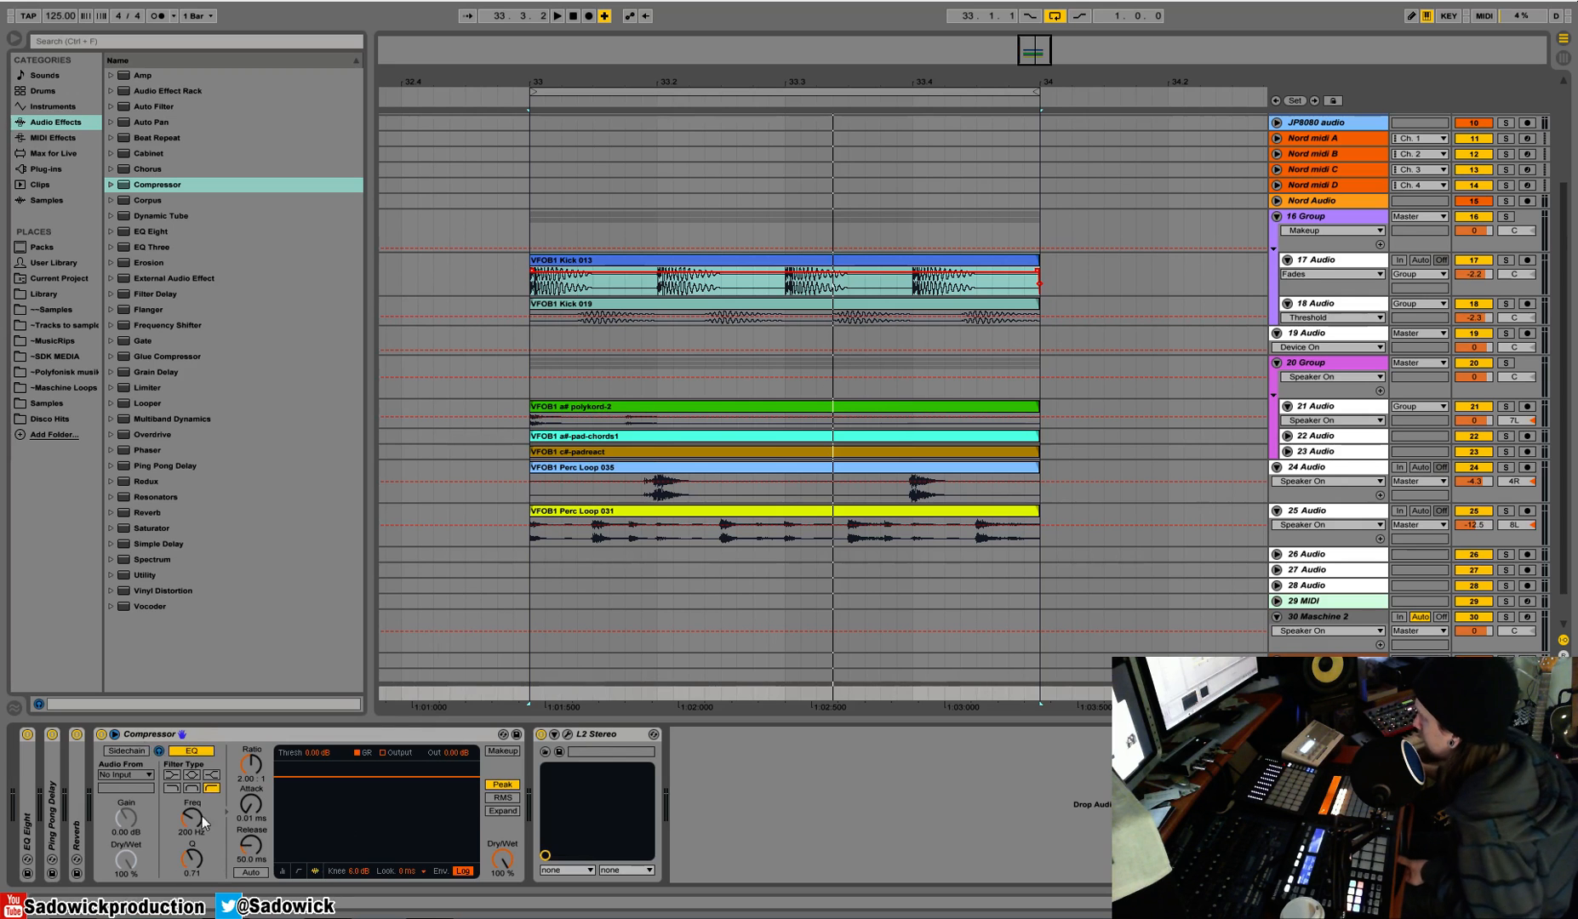
{"action": "left_click_drag", "start_coordinate": [193, 828], "coordinate": [192, 817]}
{"action": "key", "text": "space"}
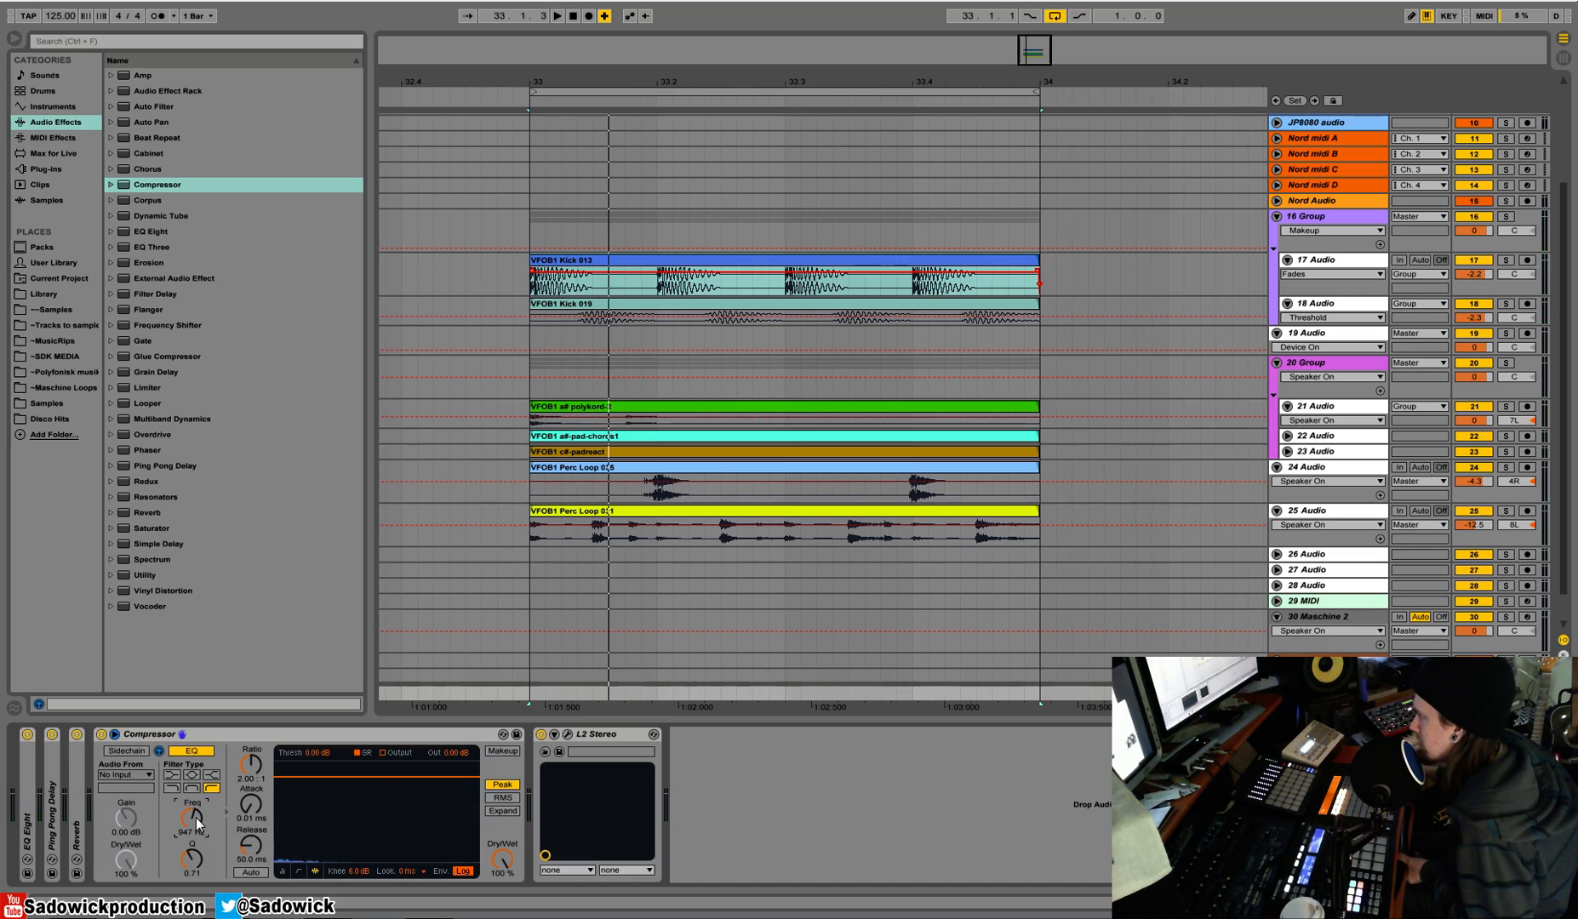
{"action": "key", "text": "space"}
{"action": "left_click_drag", "start_coordinate": [252, 765], "coordinate": [252, 680]}
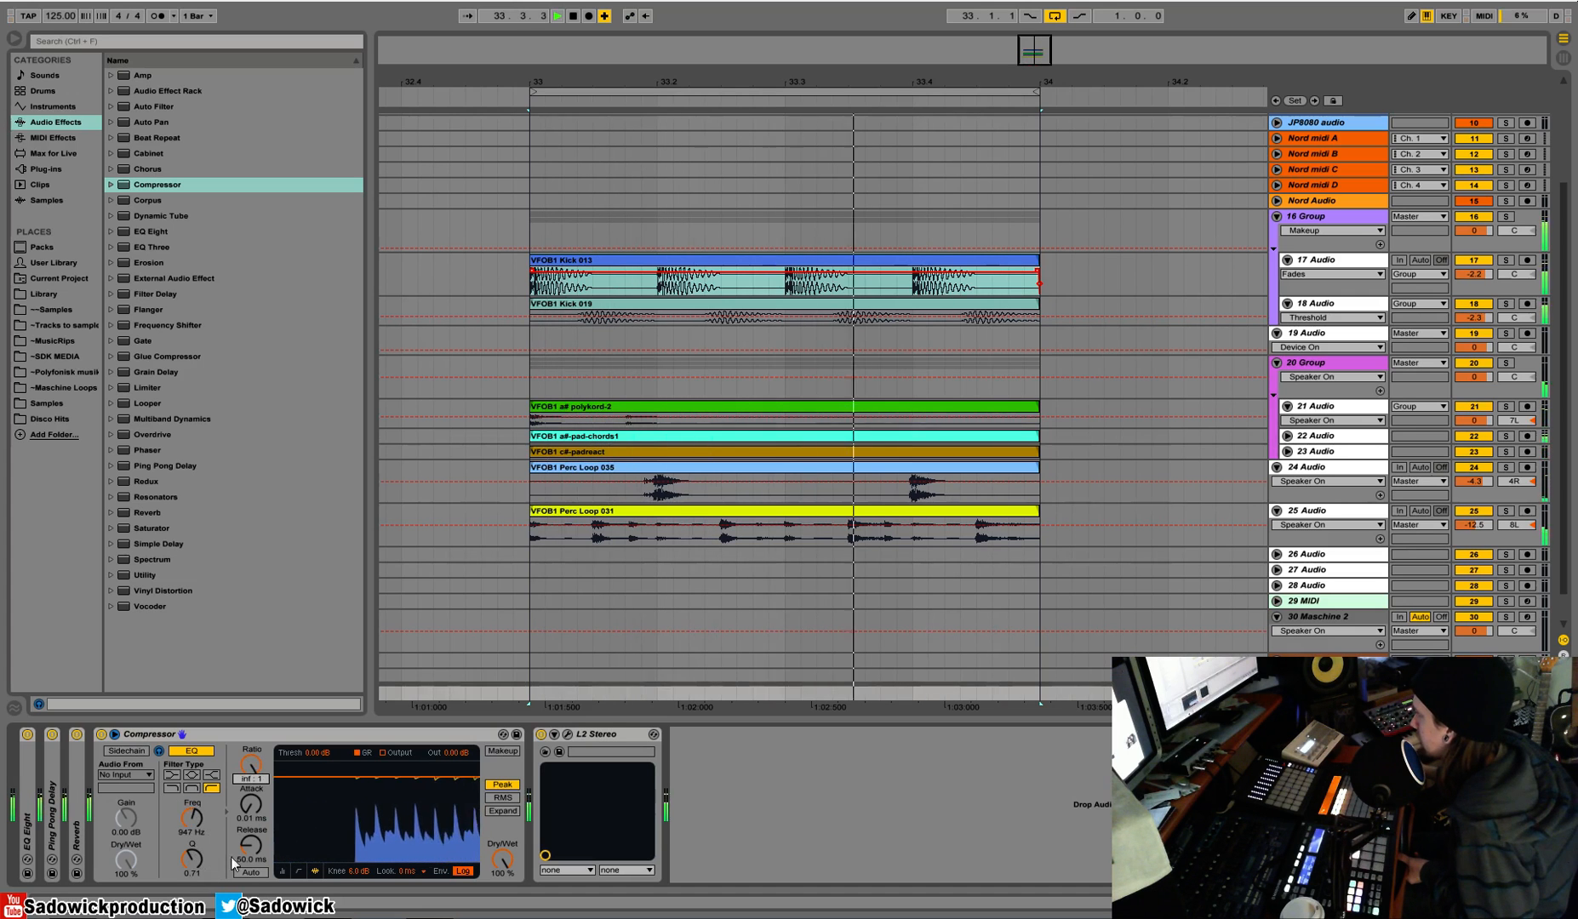
{"action": "left_click_drag", "start_coordinate": [206, 866], "coordinate": [198, 817]}
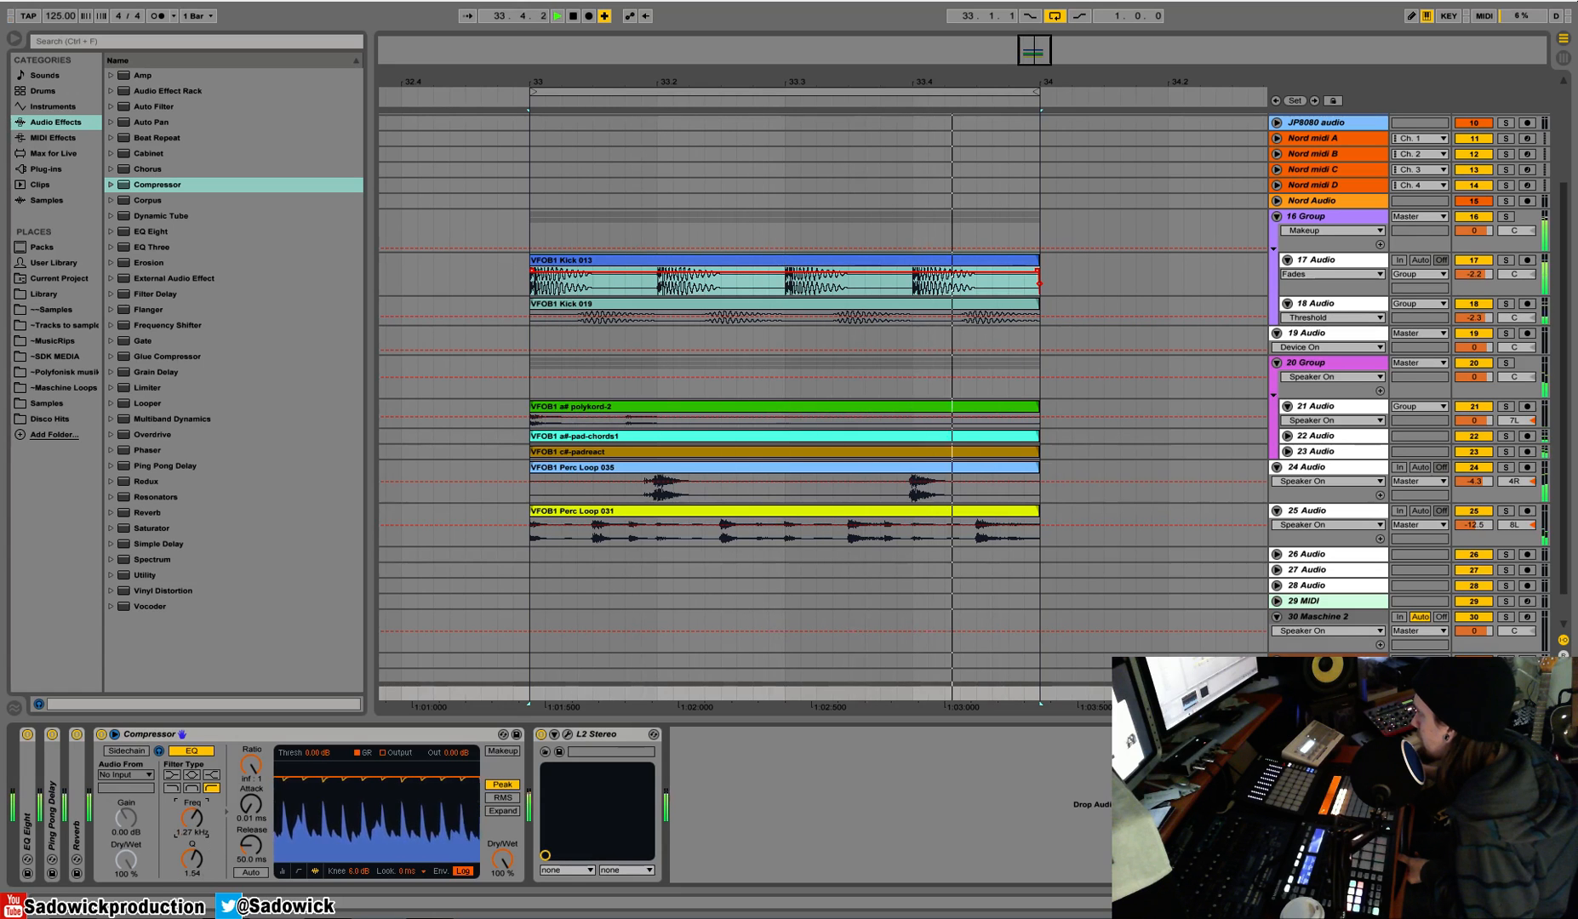
{"action": "key", "text": "space"}
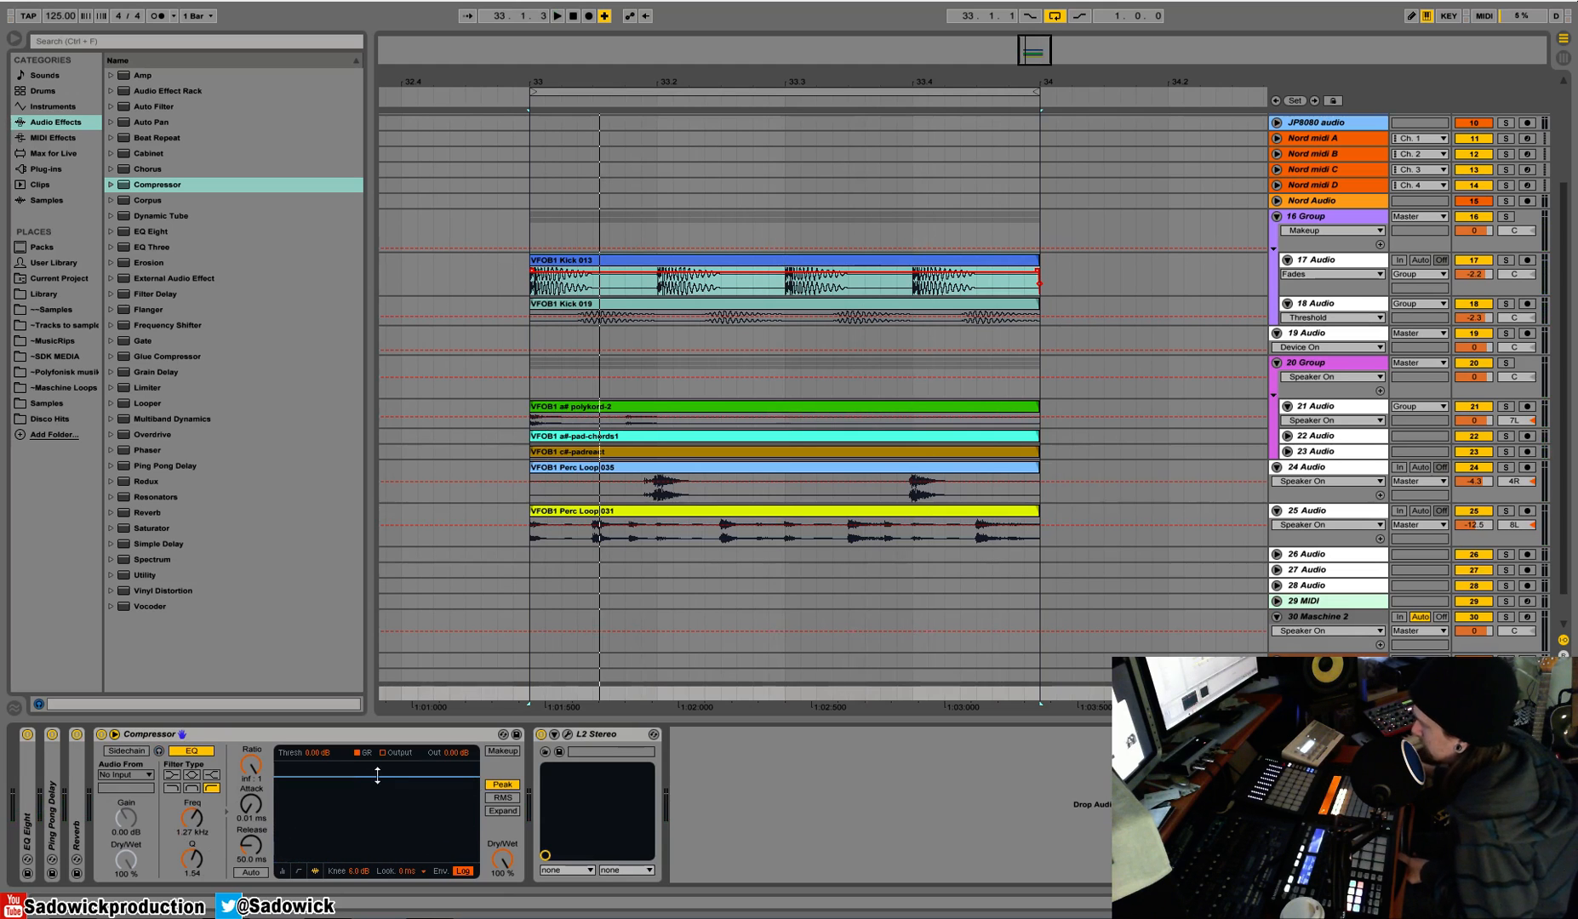
Lower the Compressor's threshold to -10.6 dB and audition the compressed loop.
{"action": "key", "text": "space"}
{"action": "left_click_drag", "start_coordinate": [375, 775], "coordinate": [375, 803]}
{"action": "key", "text": "space"}
{"action": "left_click_drag", "start_coordinate": [251, 765], "coordinate": [247, 763]}
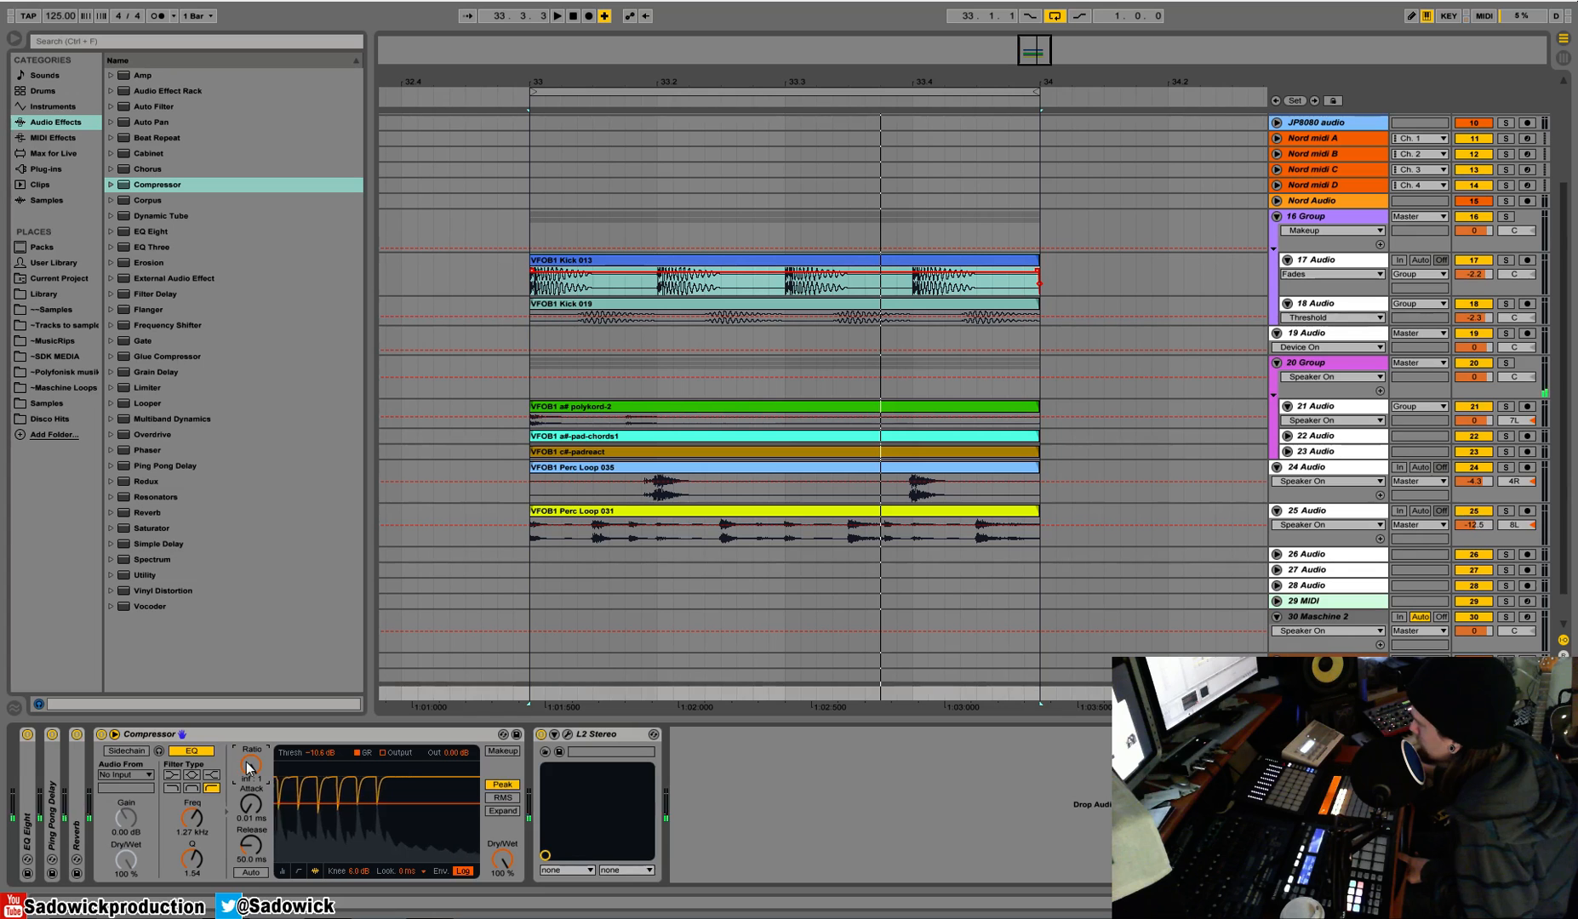
{"action": "key", "text": "space"}
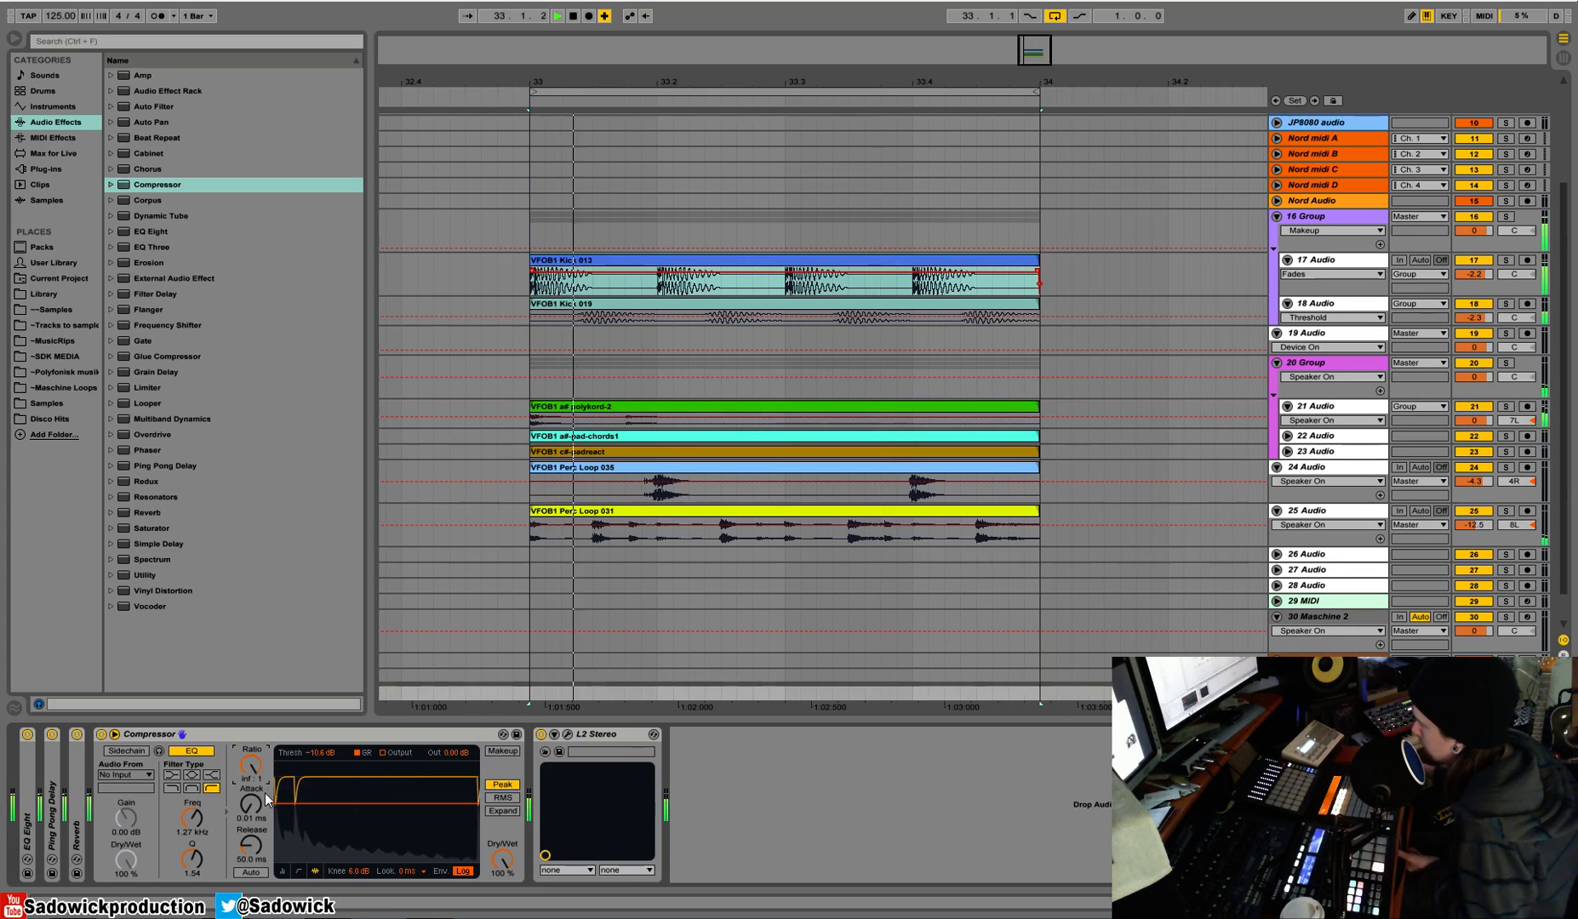
{"action": "key", "text": "space"}
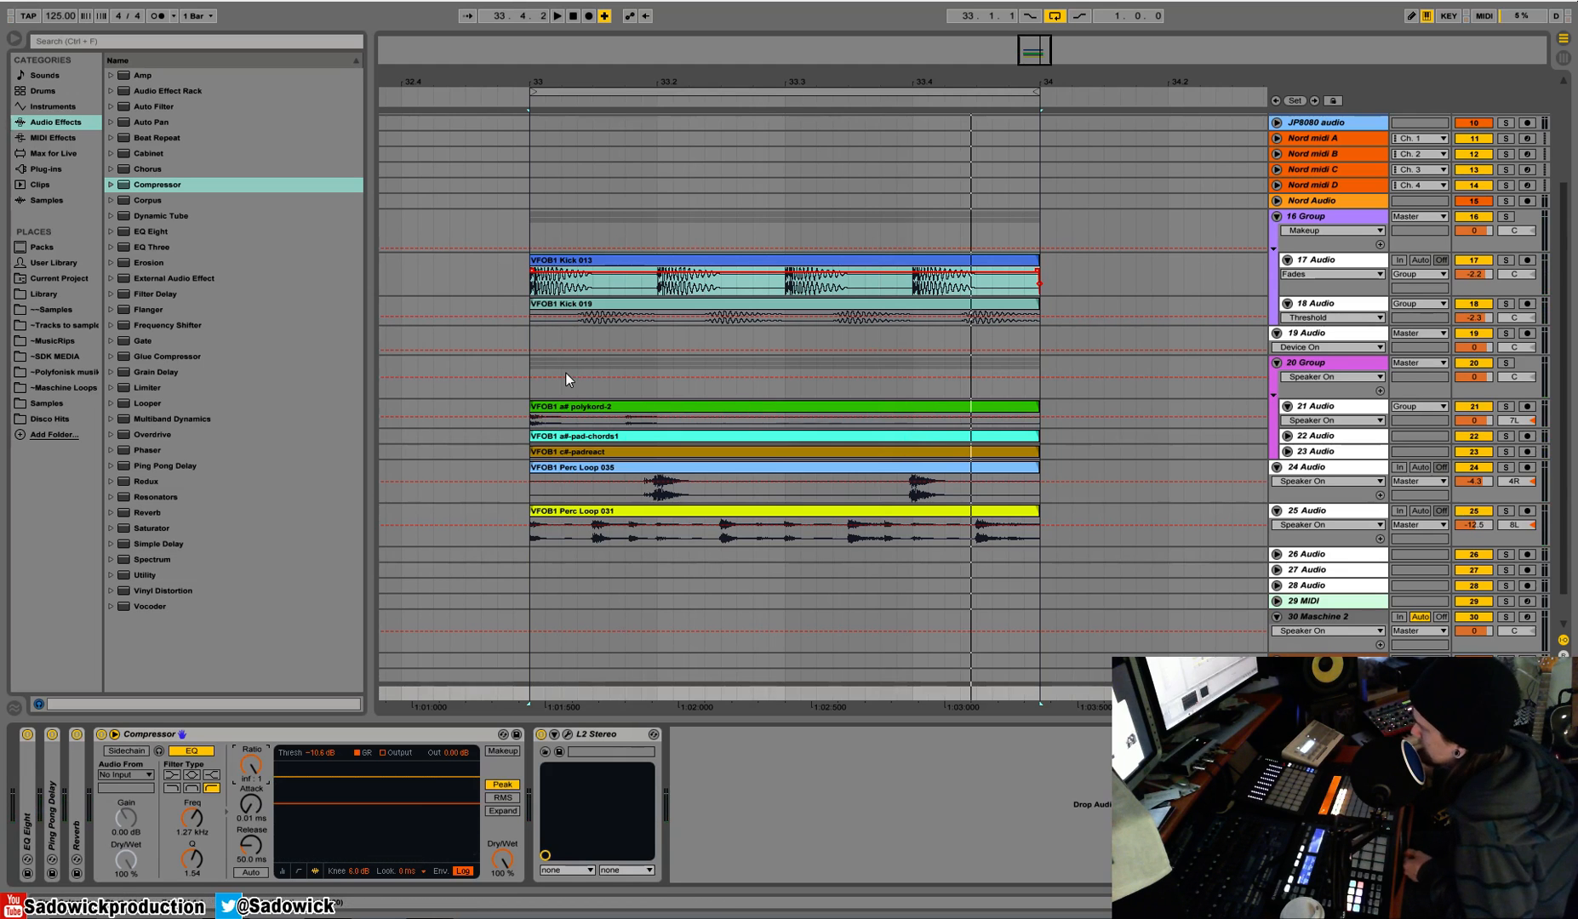
Bypass the Compressor and try a Glue Compressor before L2 Stereo with its threshold at -5.71 dB.
{"action": "left_click", "coordinate": [101, 736]}
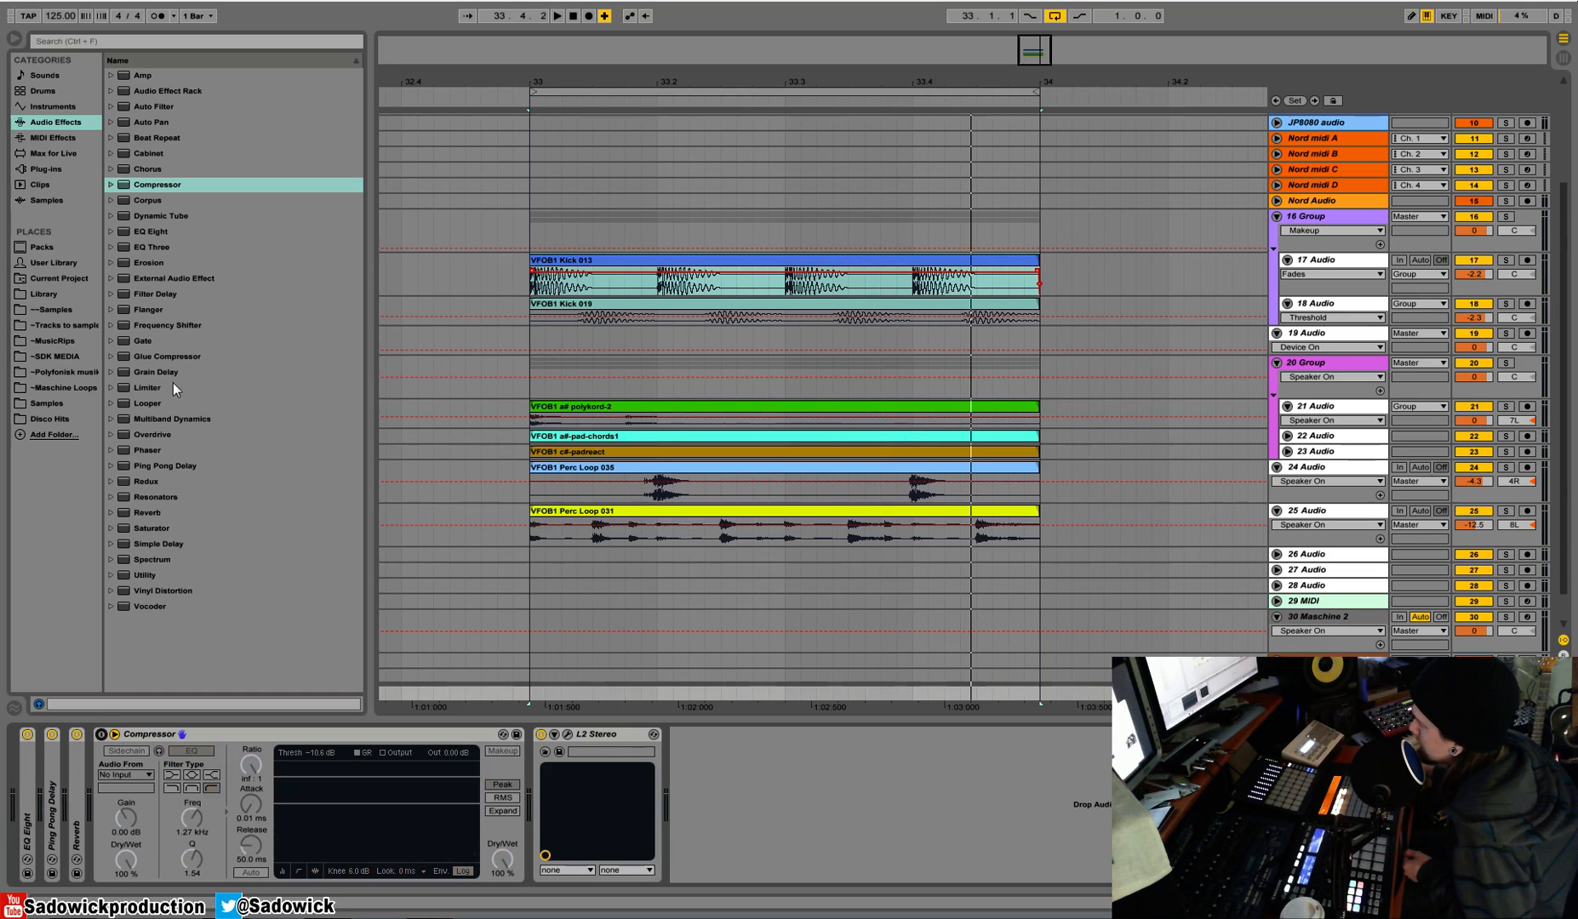
{"action": "left_click_drag", "start_coordinate": [167, 357], "coordinate": [455, 725]}
{"action": "left_click", "coordinate": [623, 845]}
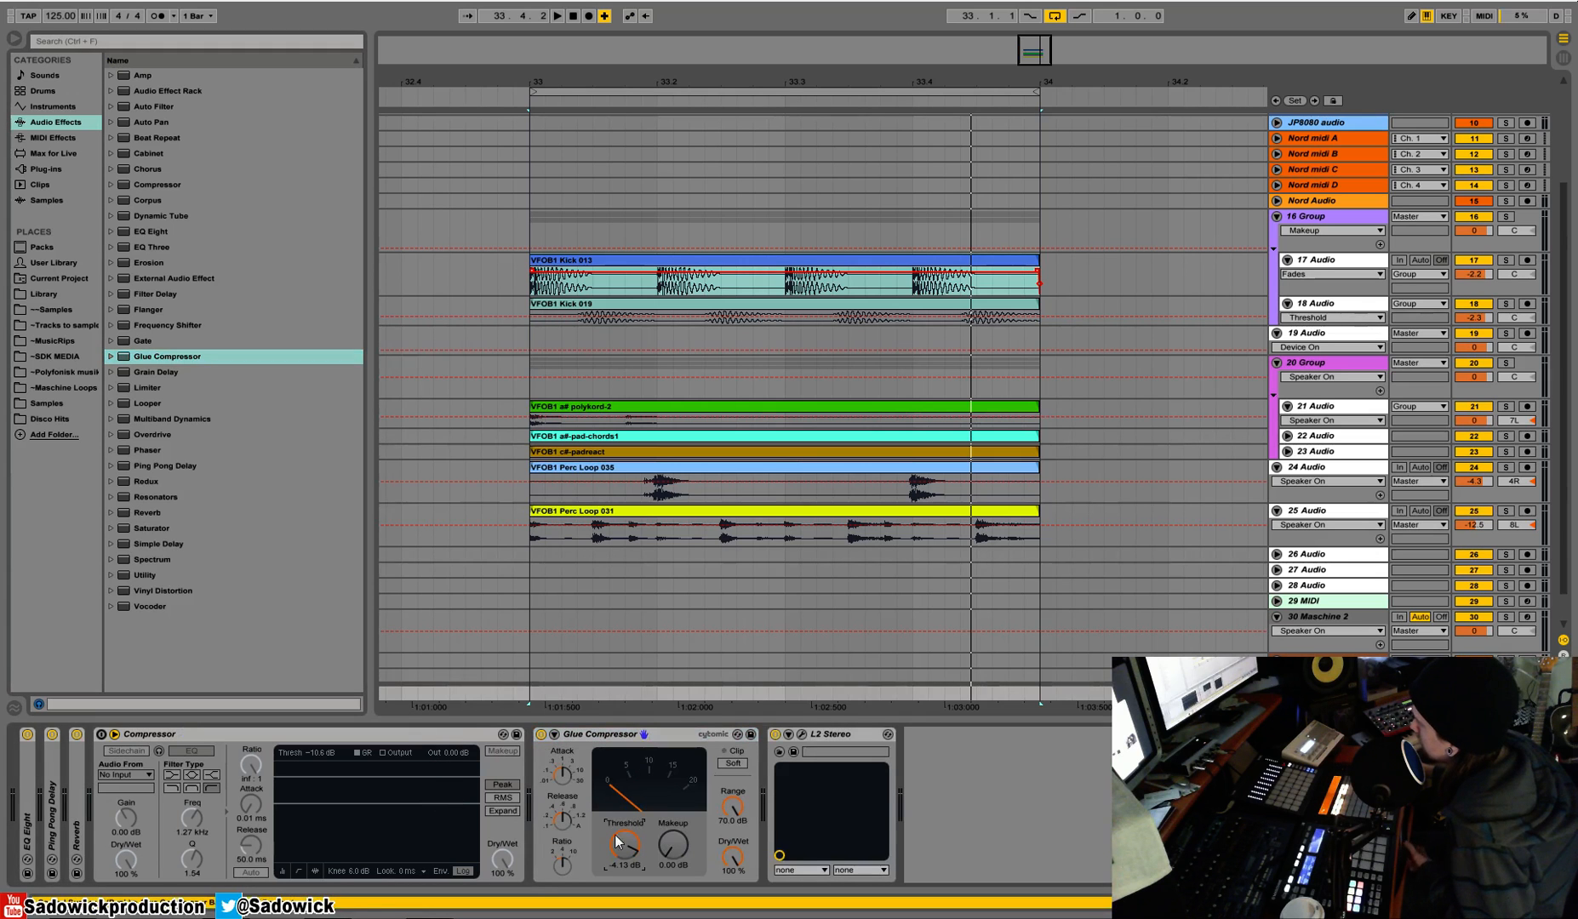
{"action": "key", "text": "space"}
{"action": "mouse_move", "coordinate": [626, 844]}
{"action": "left_mouse_down"}
{"action": "mouse_move", "coordinate": [626, 873]}
{"action": "mouse_move", "coordinate": [625, 850]}
{"action": "left_mouse_up"}
{"action": "key", "text": "space"}
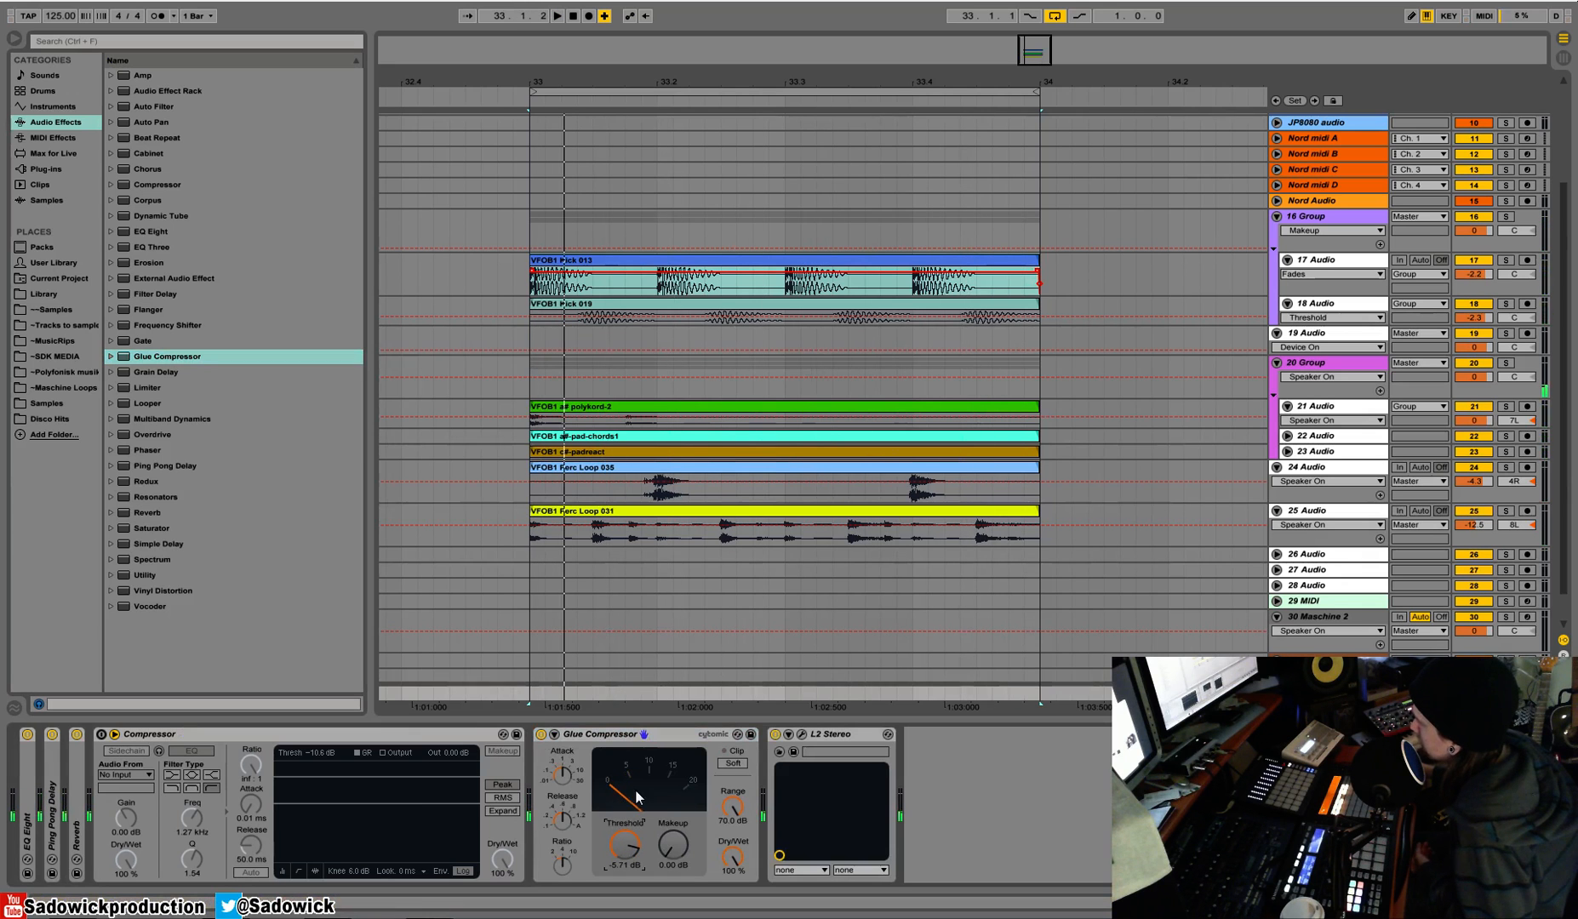
Remove the Glue Compressor and turn the Compressor back on.
{"action": "right_click", "coordinate": [662, 735]}
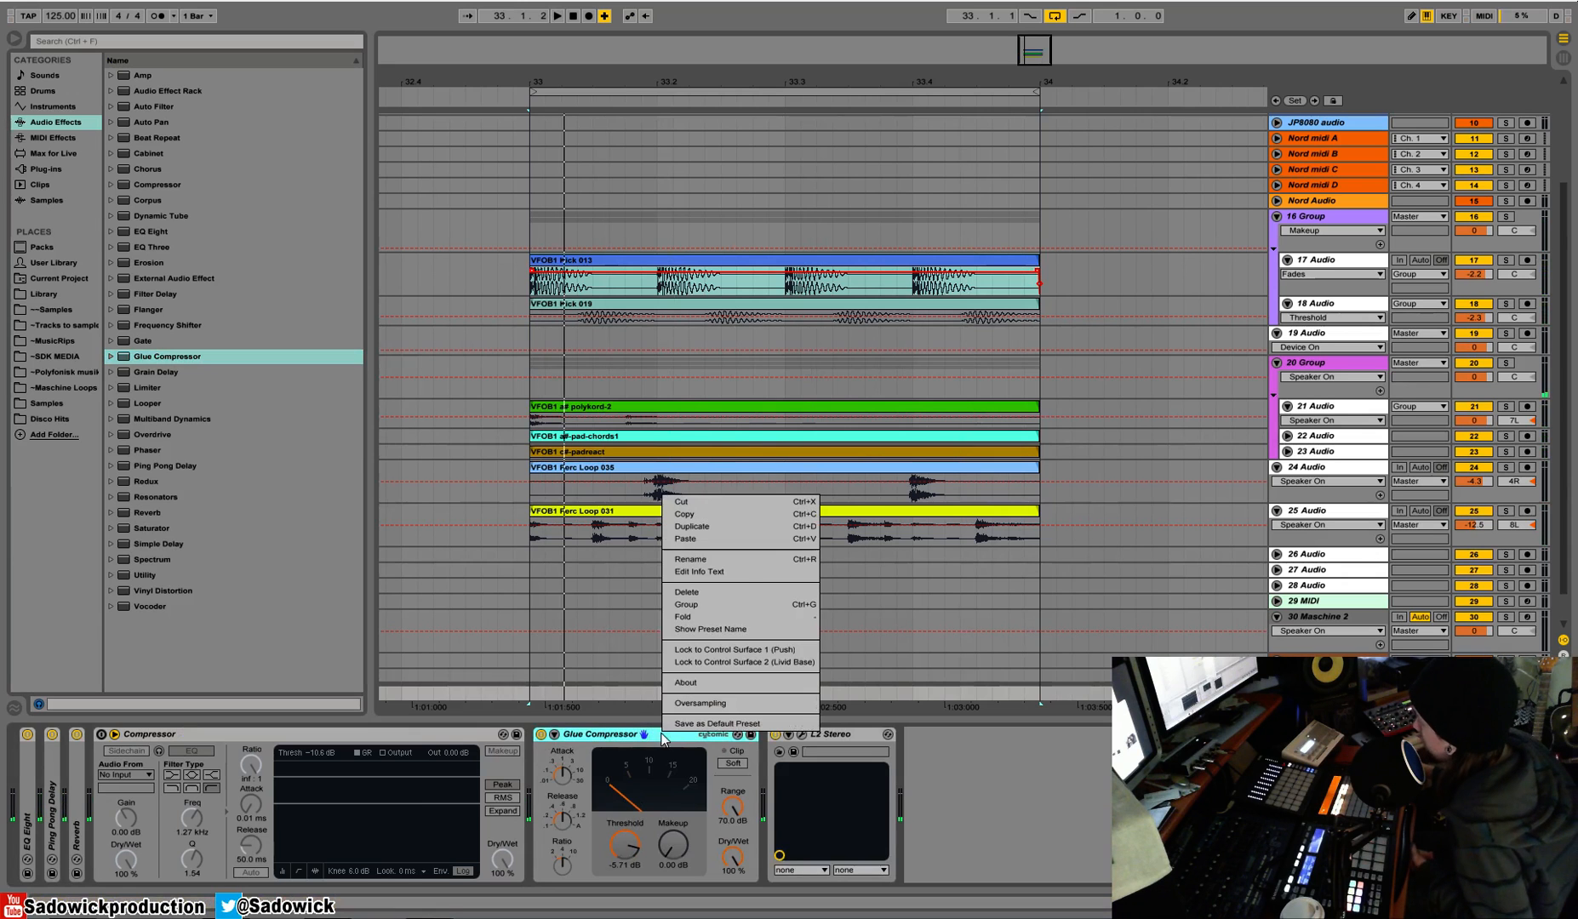
{"action": "left_click", "coordinate": [699, 502]}
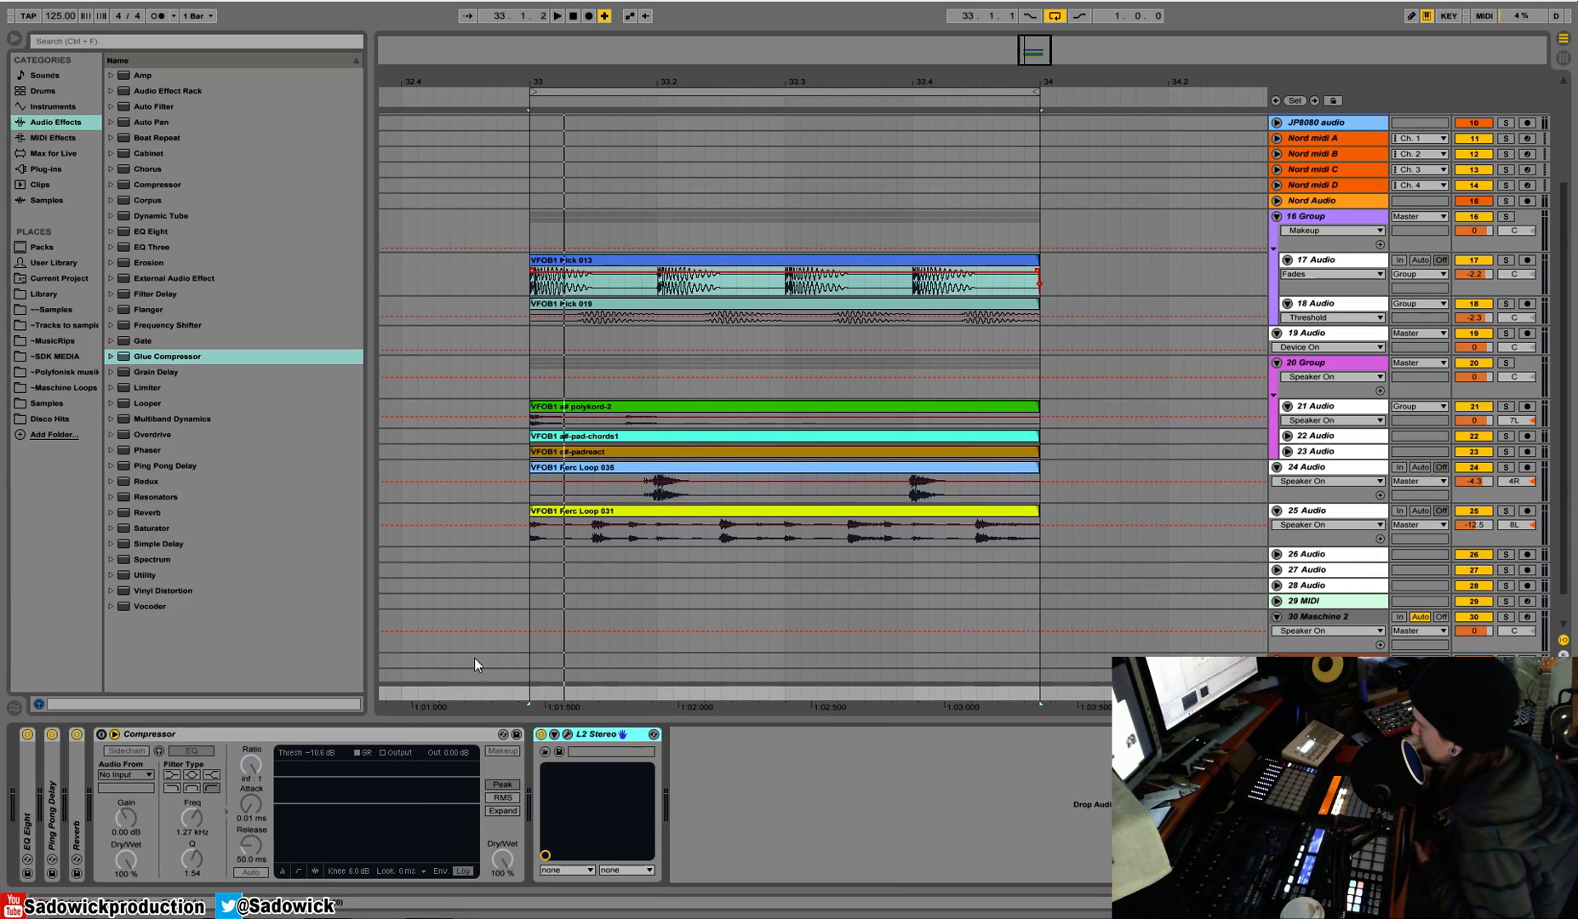
{"action": "left_click", "coordinate": [101, 734]}
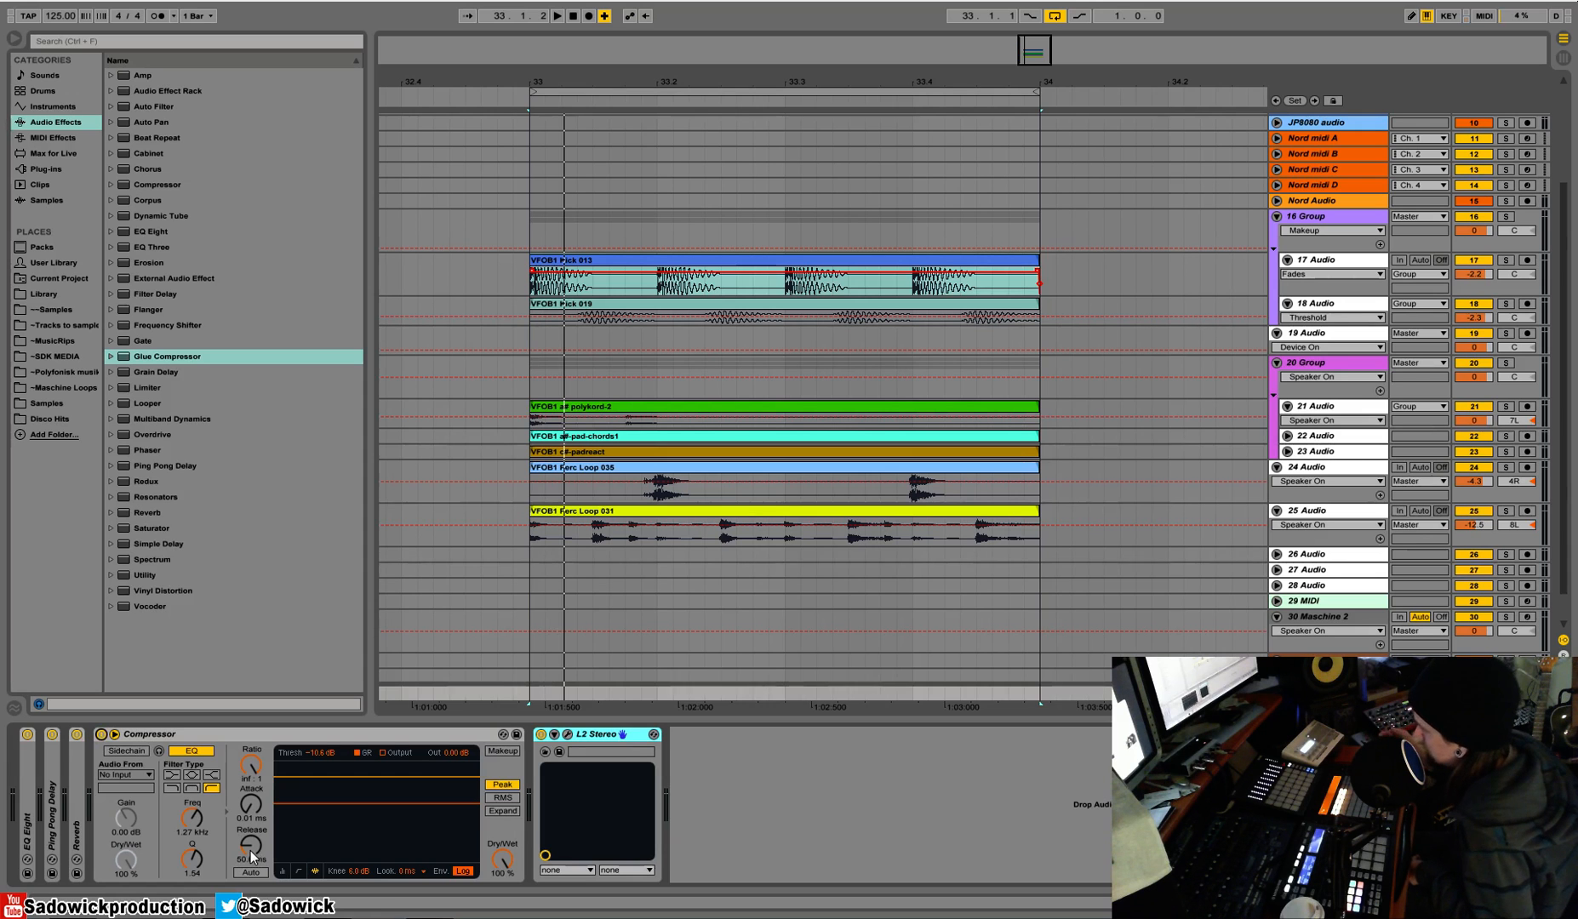
Try a long Compressor release of 701 ms during playback, and settle the release at 73.9 ms.
{"action": "key", "text": "space"}
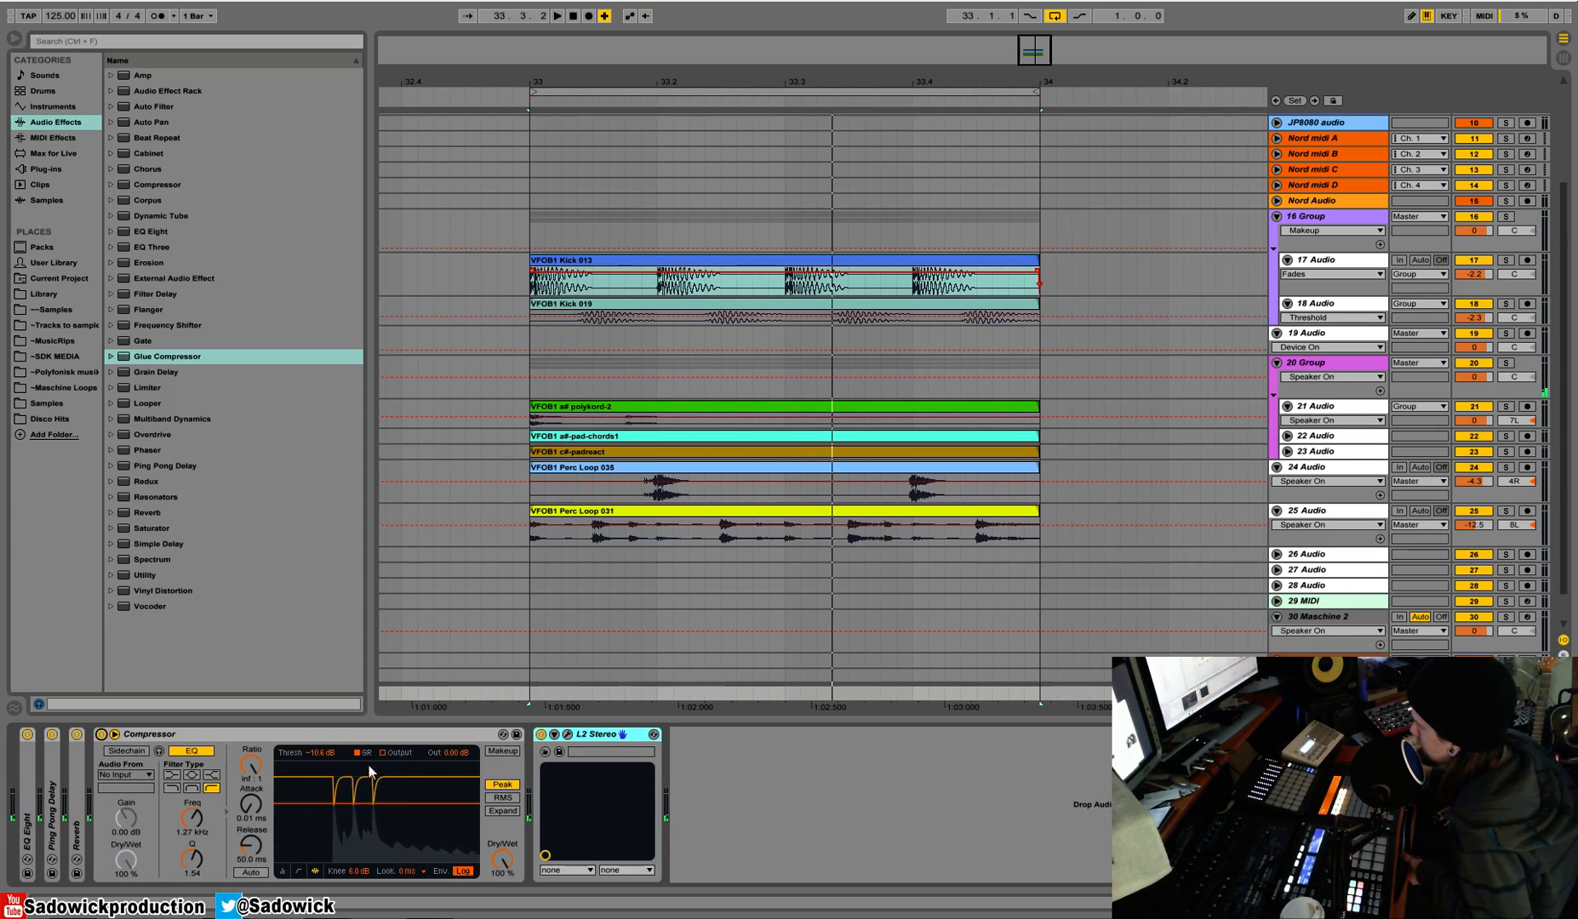
{"action": "left_click_drag", "start_coordinate": [247, 828], "coordinate": [248, 796]}
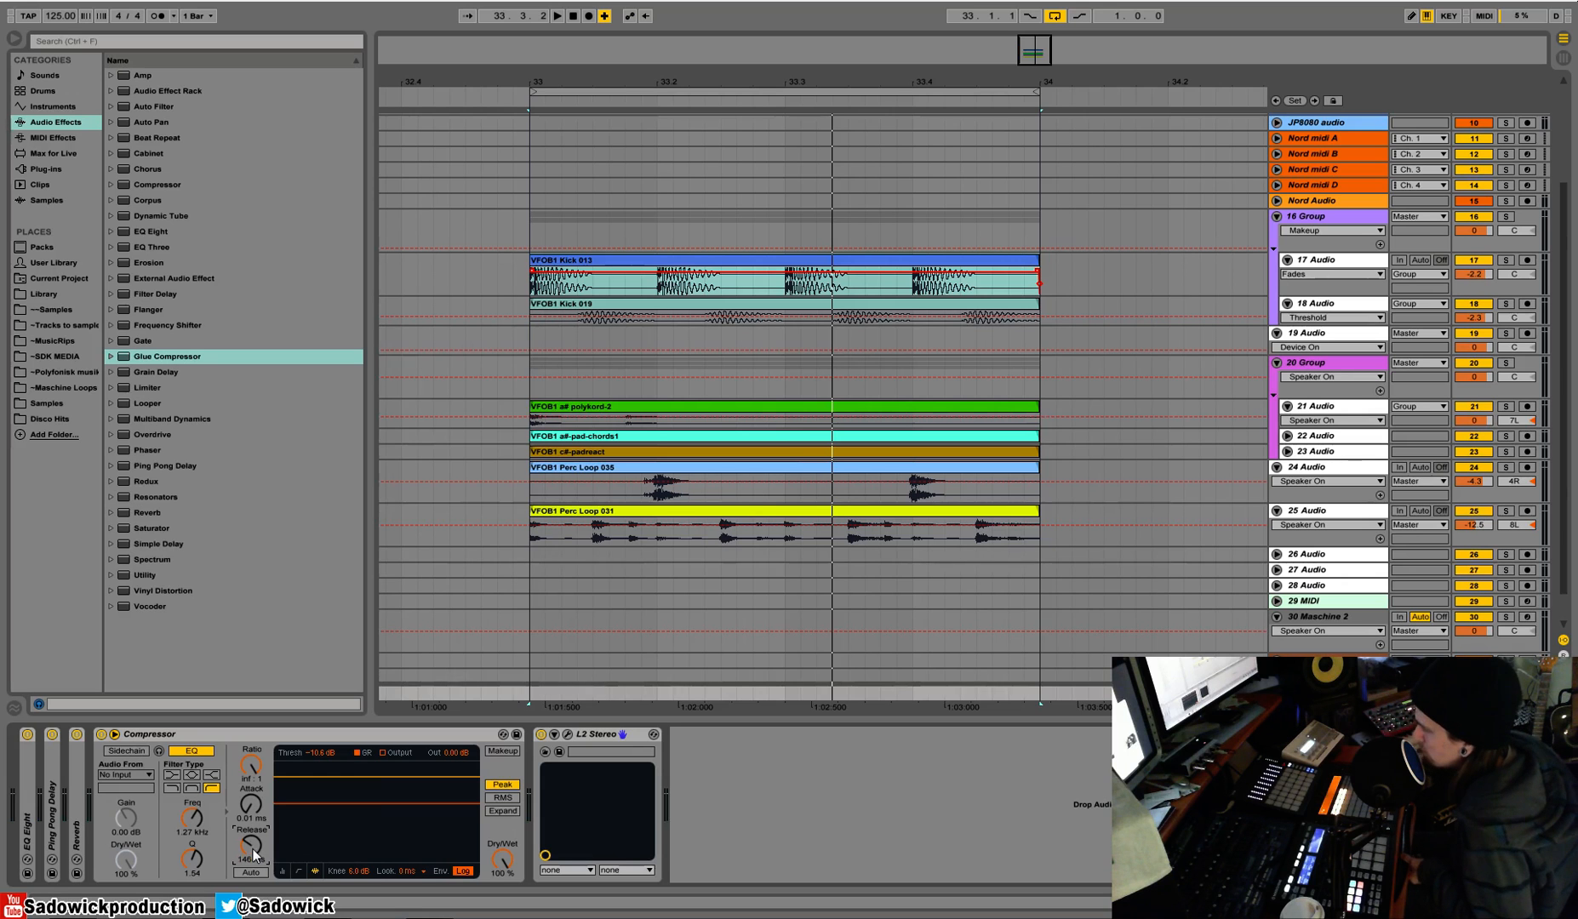
{"action": "key", "text": "space"}
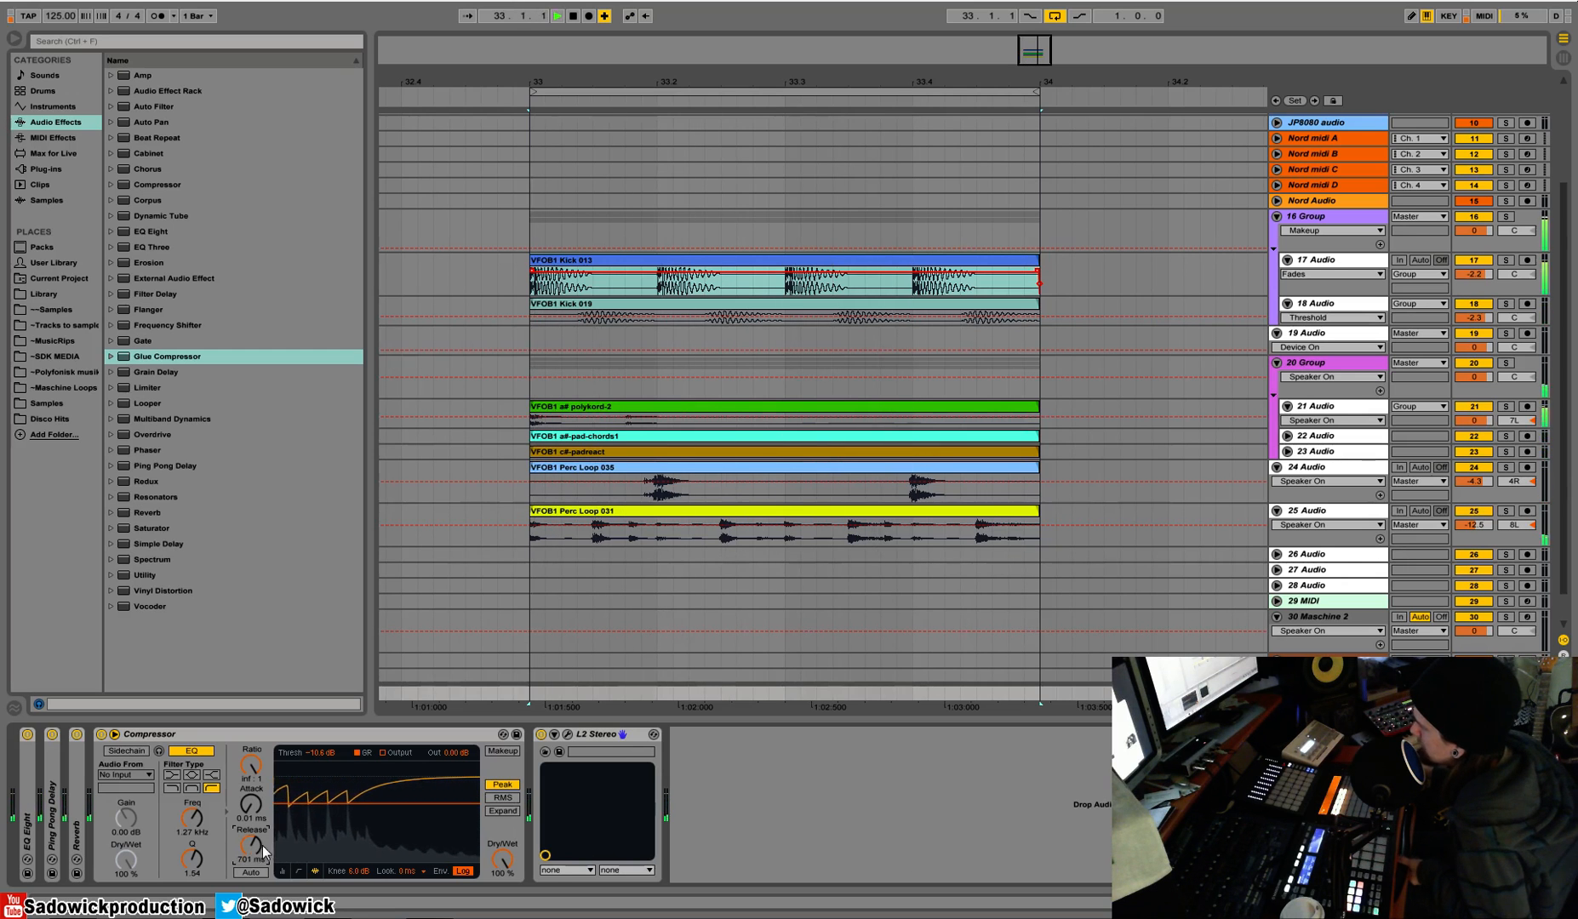
{"action": "left_click_drag", "start_coordinate": [250, 846], "coordinate": [249, 885]}
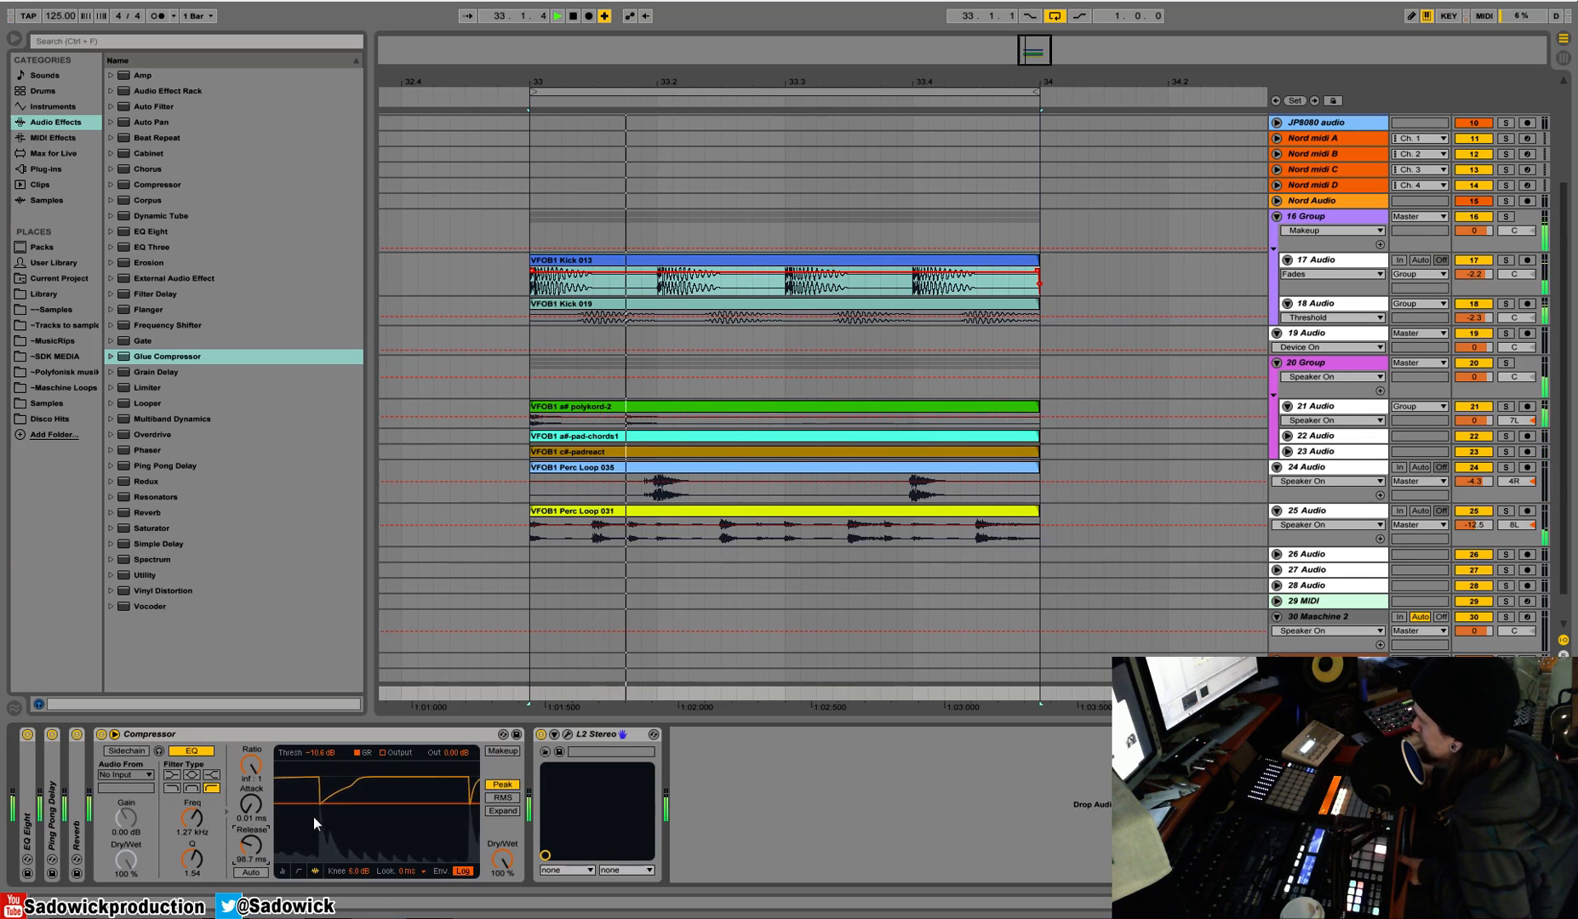
{"action": "left_click_drag", "start_coordinate": [250, 847], "coordinate": [249, 851]}
{"action": "key", "text": "space"}
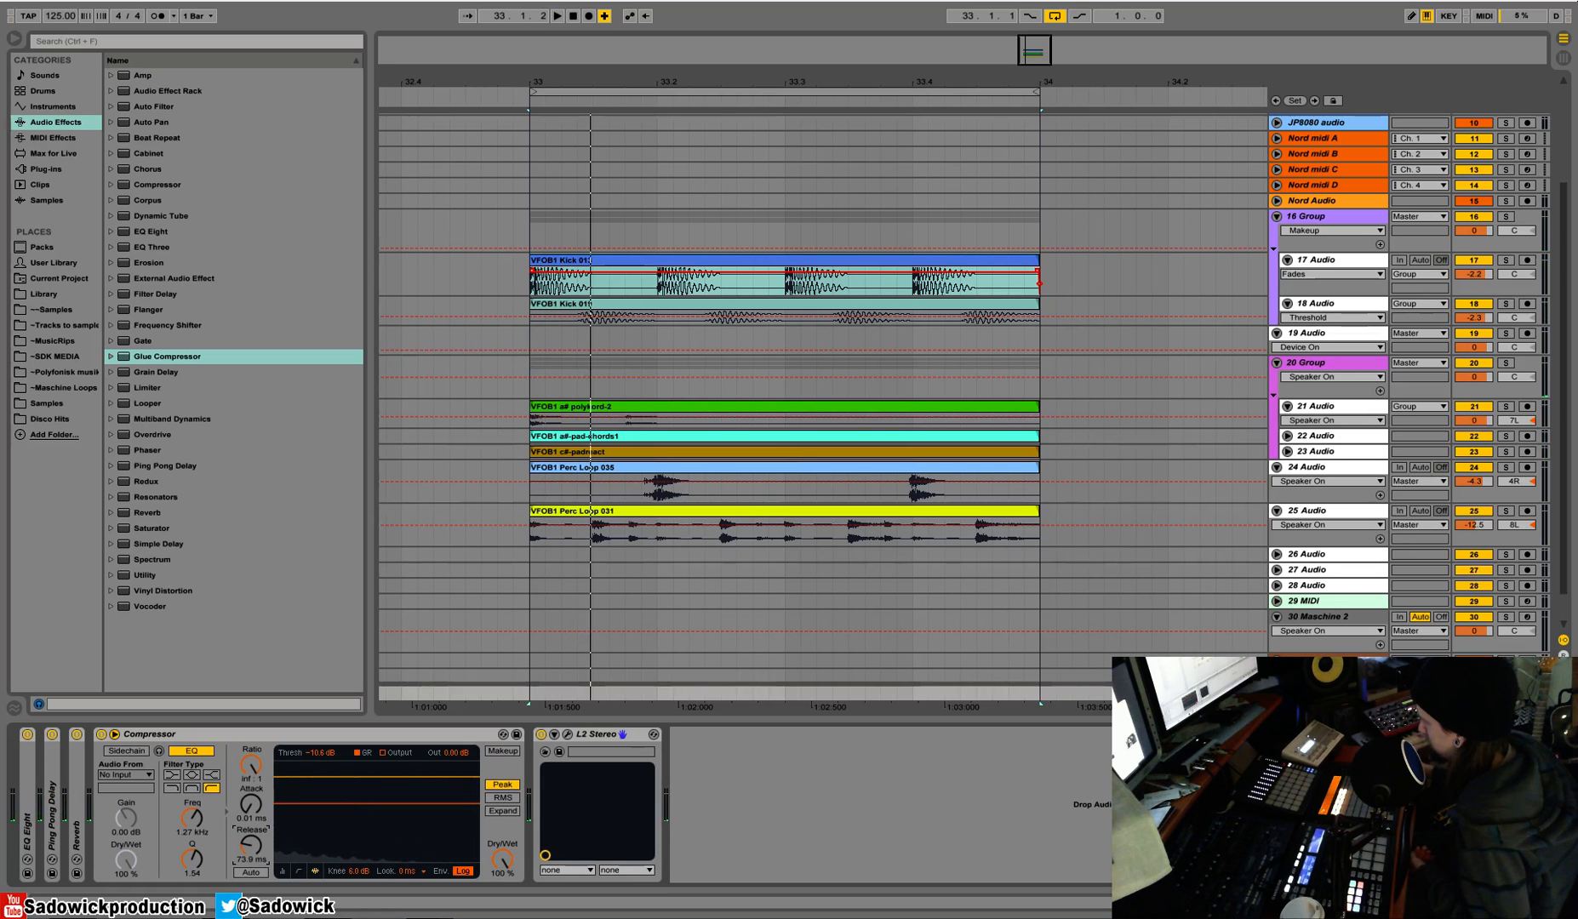
Audition the loop with the Compressor's attack at 0.12 ms, and return the attack to 0.01 ms.
{"action": "key", "text": "space"}
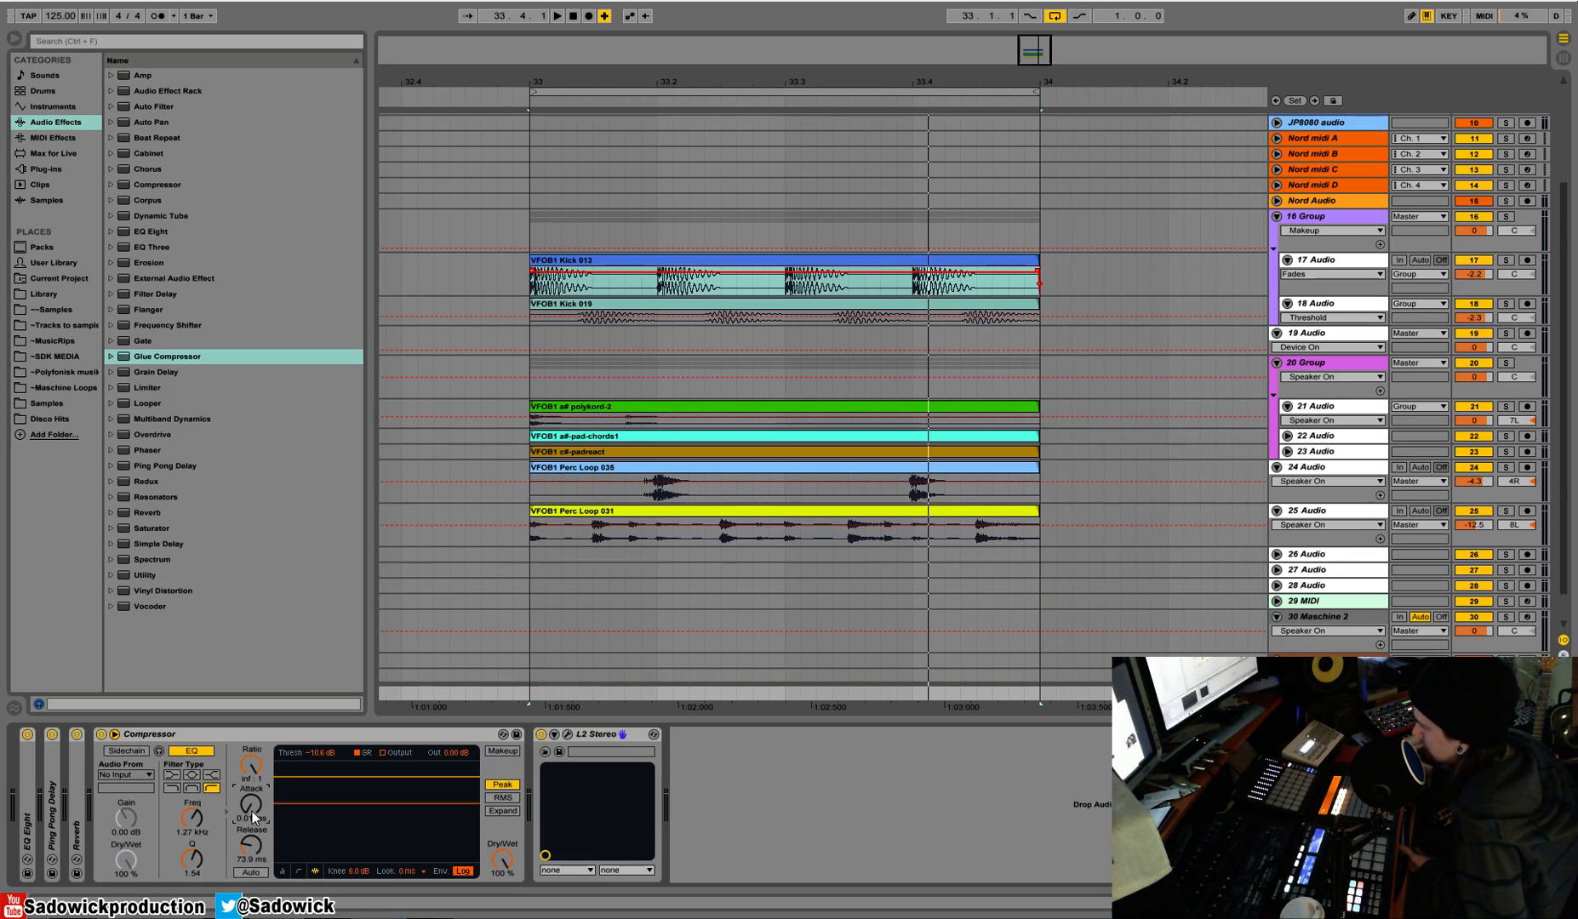
{"action": "key", "text": "space"}
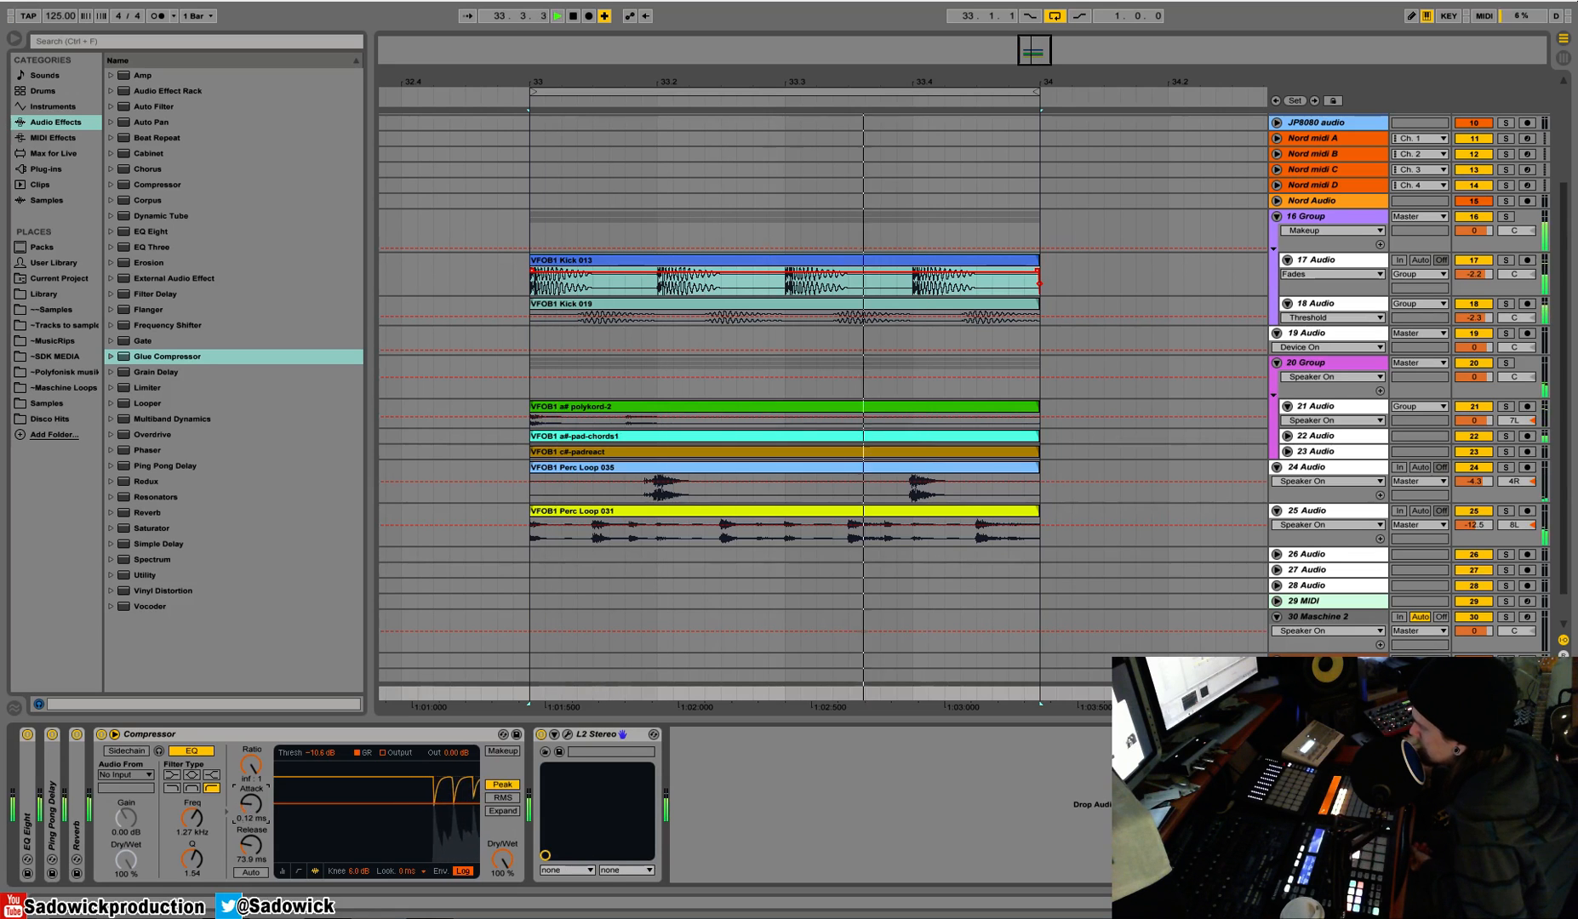
{"action": "key", "text": "space"}
{"action": "key", "text": "space"}
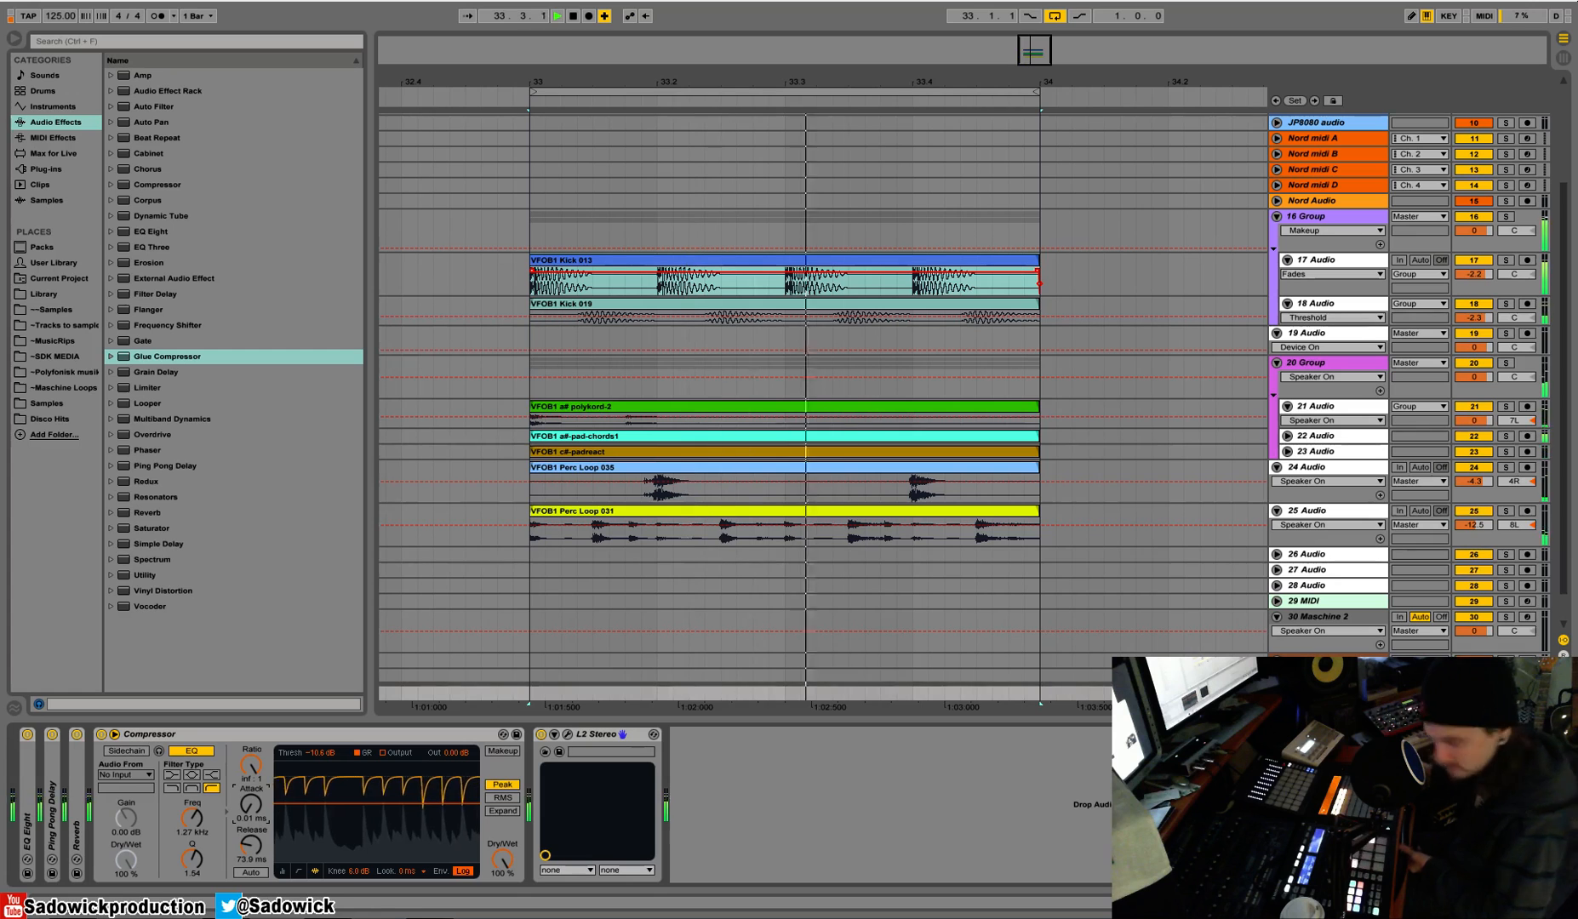
{"action": "key", "text": "space"}
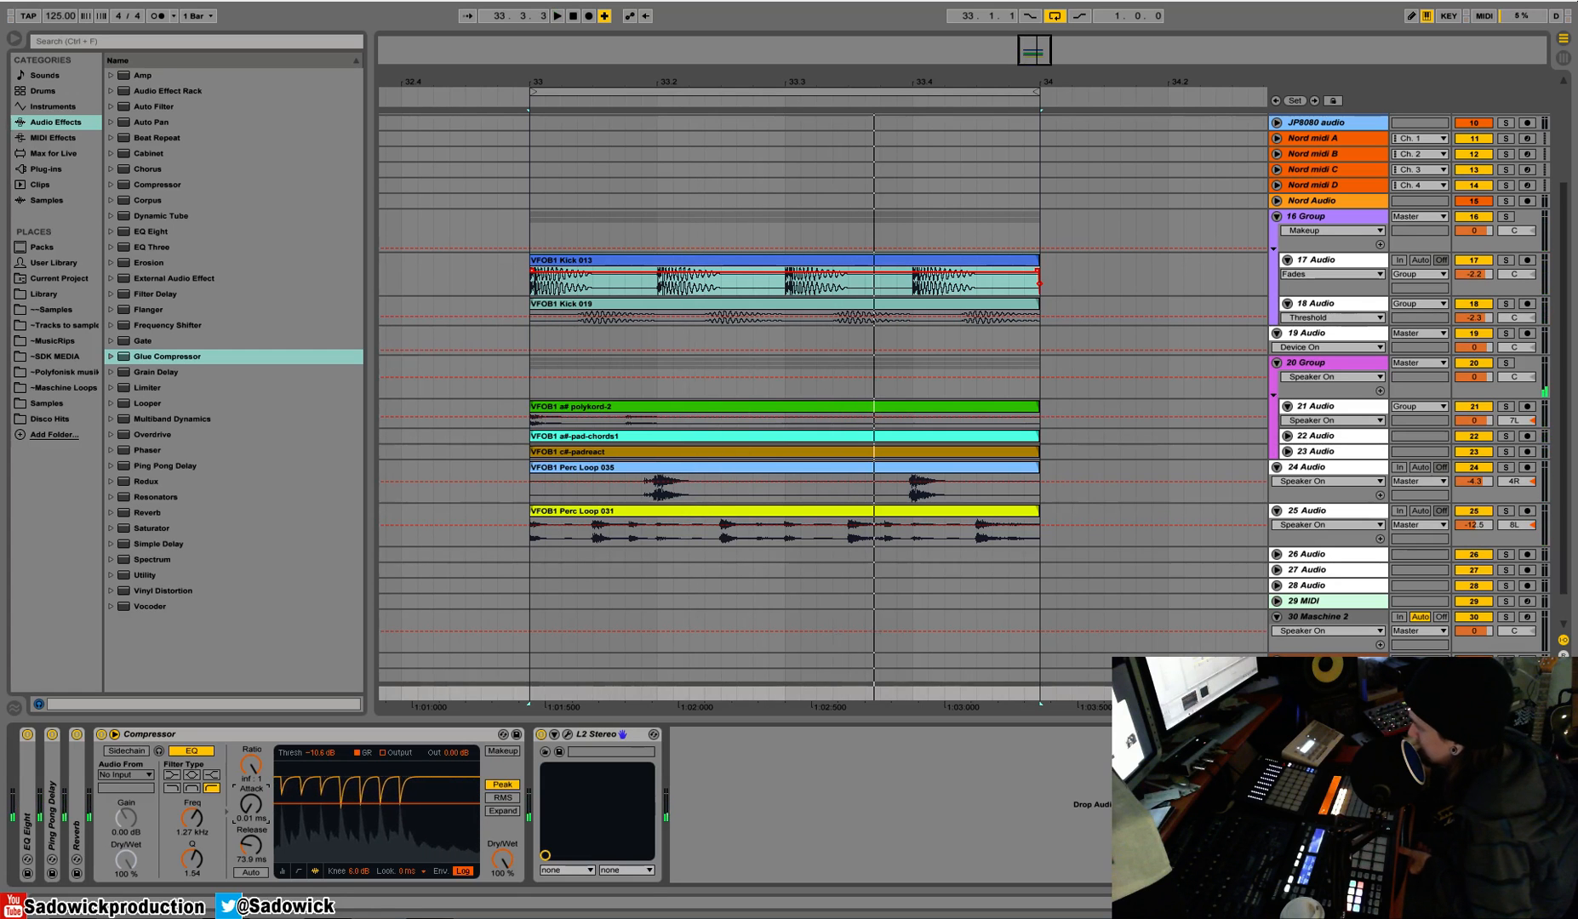
{"action": "key", "text": "space"}
{"action": "left_click_drag", "start_coordinate": [253, 817], "coordinate": [251, 798]}
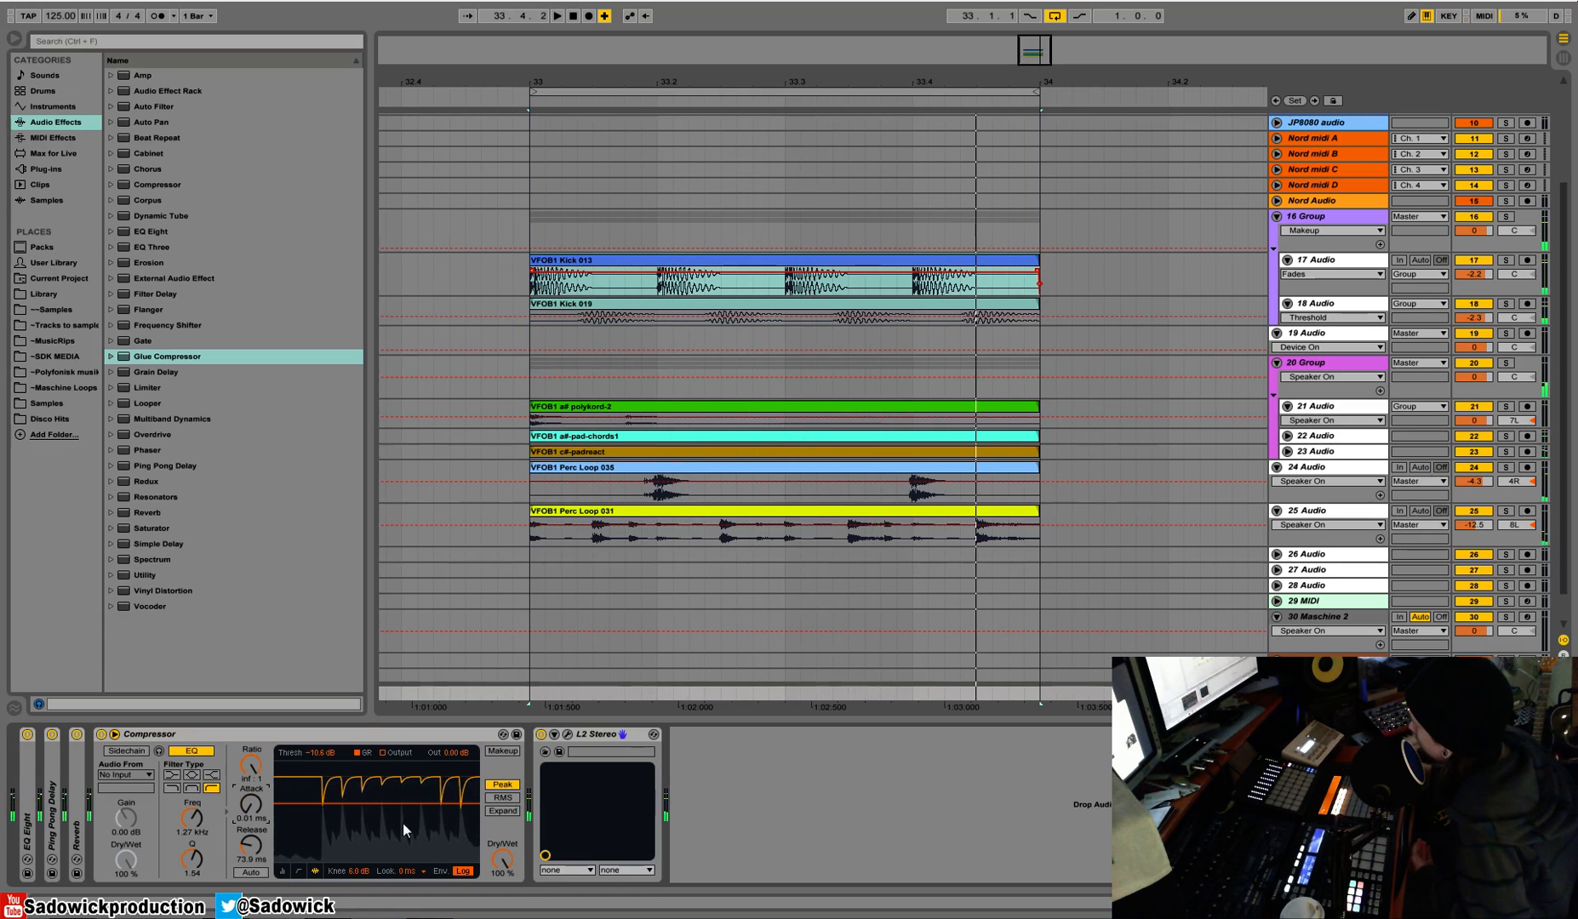
Try the Compressor's threshold at -5.71 dB and -15.8 dB, and raise the attack to 0.20 ms.
{"action": "left_click_drag", "start_coordinate": [315, 802], "coordinate": [315, 791]}
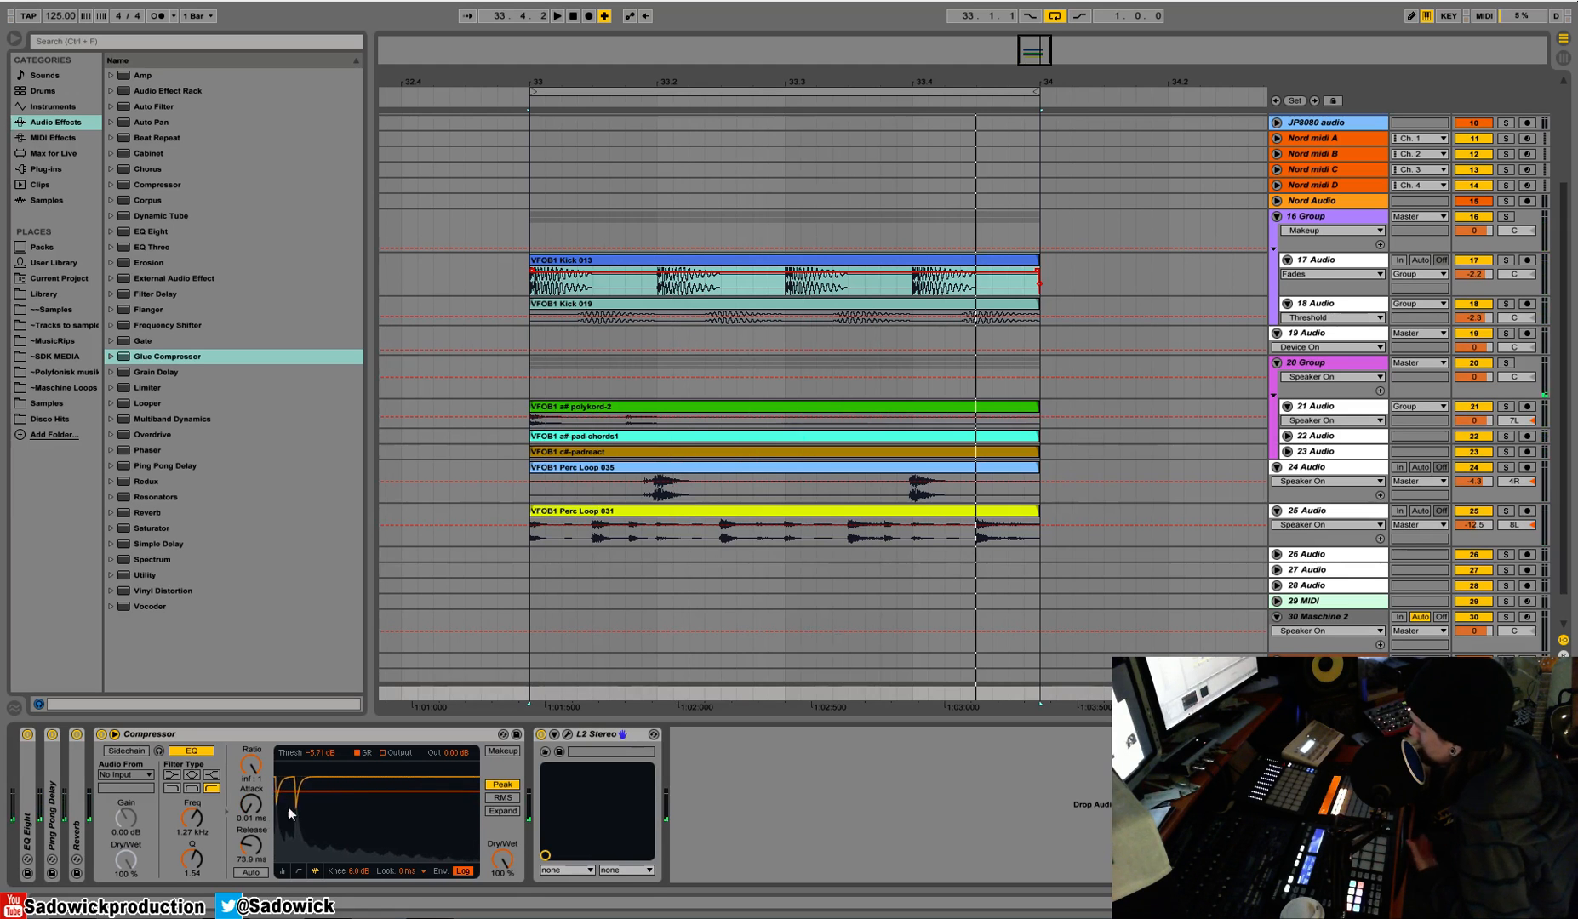
{"action": "left_click_drag", "start_coordinate": [315, 791], "coordinate": [315, 826]}
{"action": "key", "text": "space"}
{"action": "left_click_drag", "start_coordinate": [315, 827], "coordinate": [257, 800]}
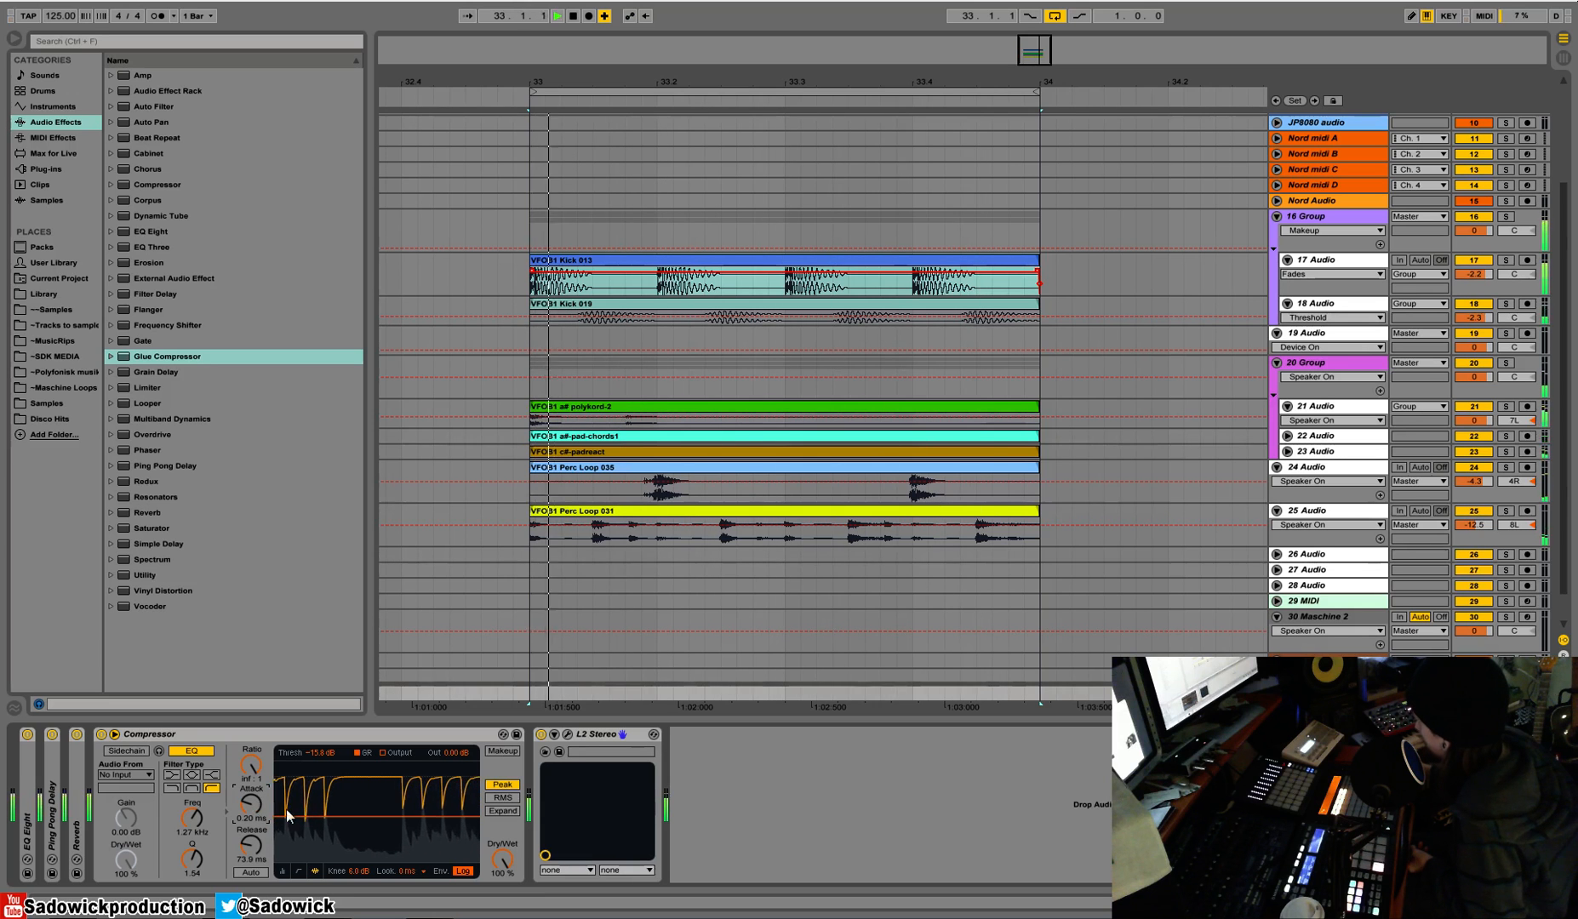
Set the Compressor's attack to 1.96 ms, ratio to 2.68 : 1 and threshold to -15.5 dB, auditioning the loop.
{"action": "left_click_drag", "start_coordinate": [254, 808], "coordinate": [254, 798]}
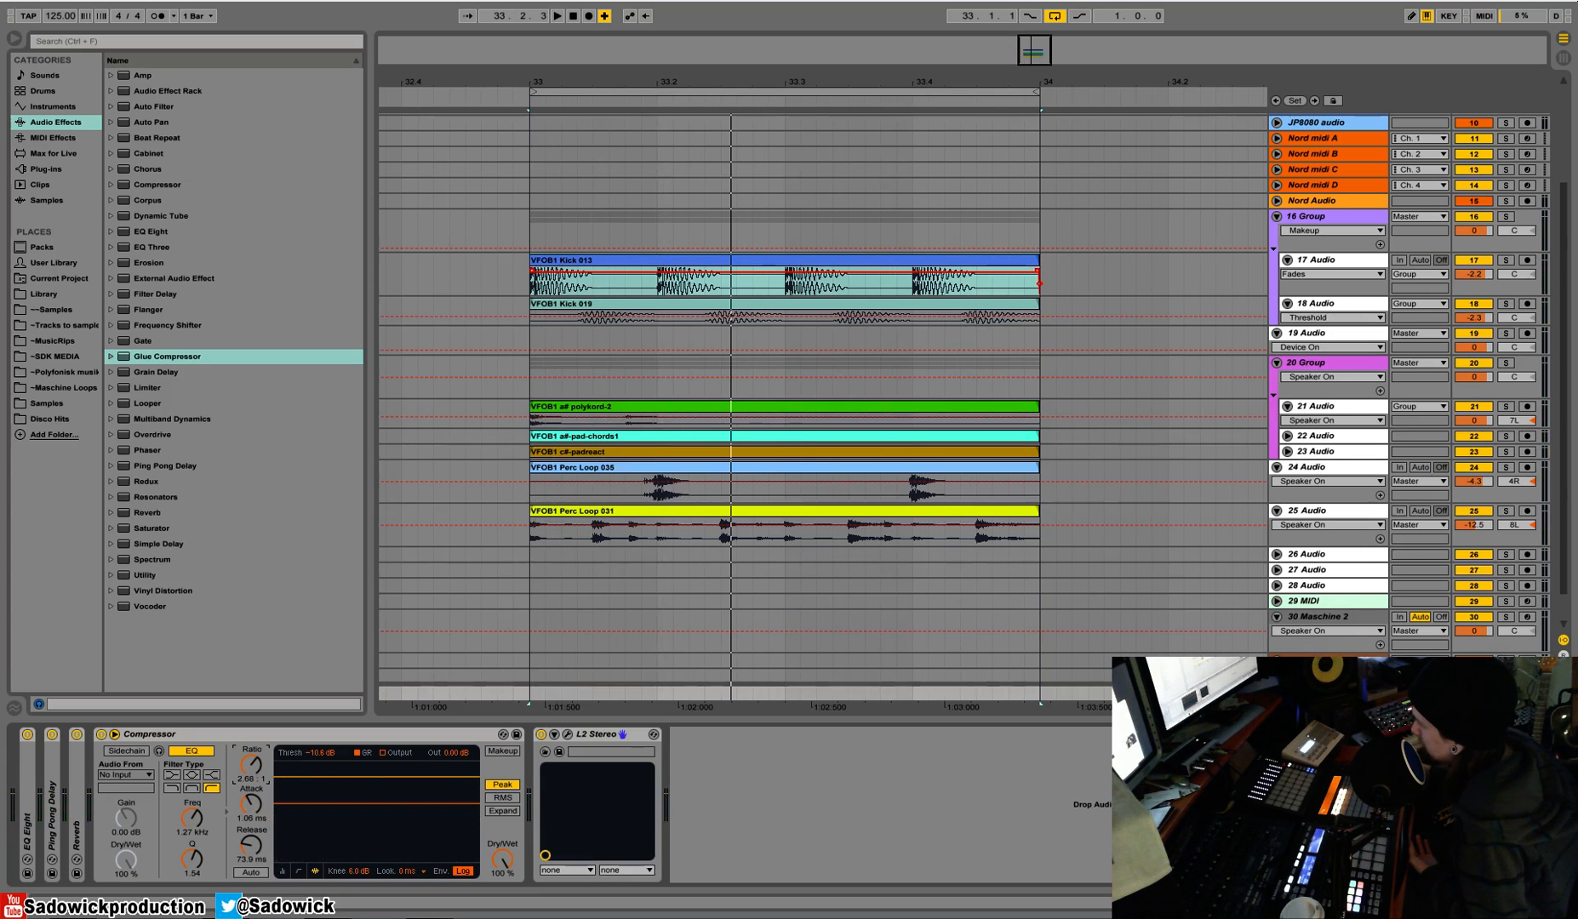
{"action": "key", "text": "space"}
{"action": "left_click_drag", "start_coordinate": [363, 803], "coordinate": [362, 815]}
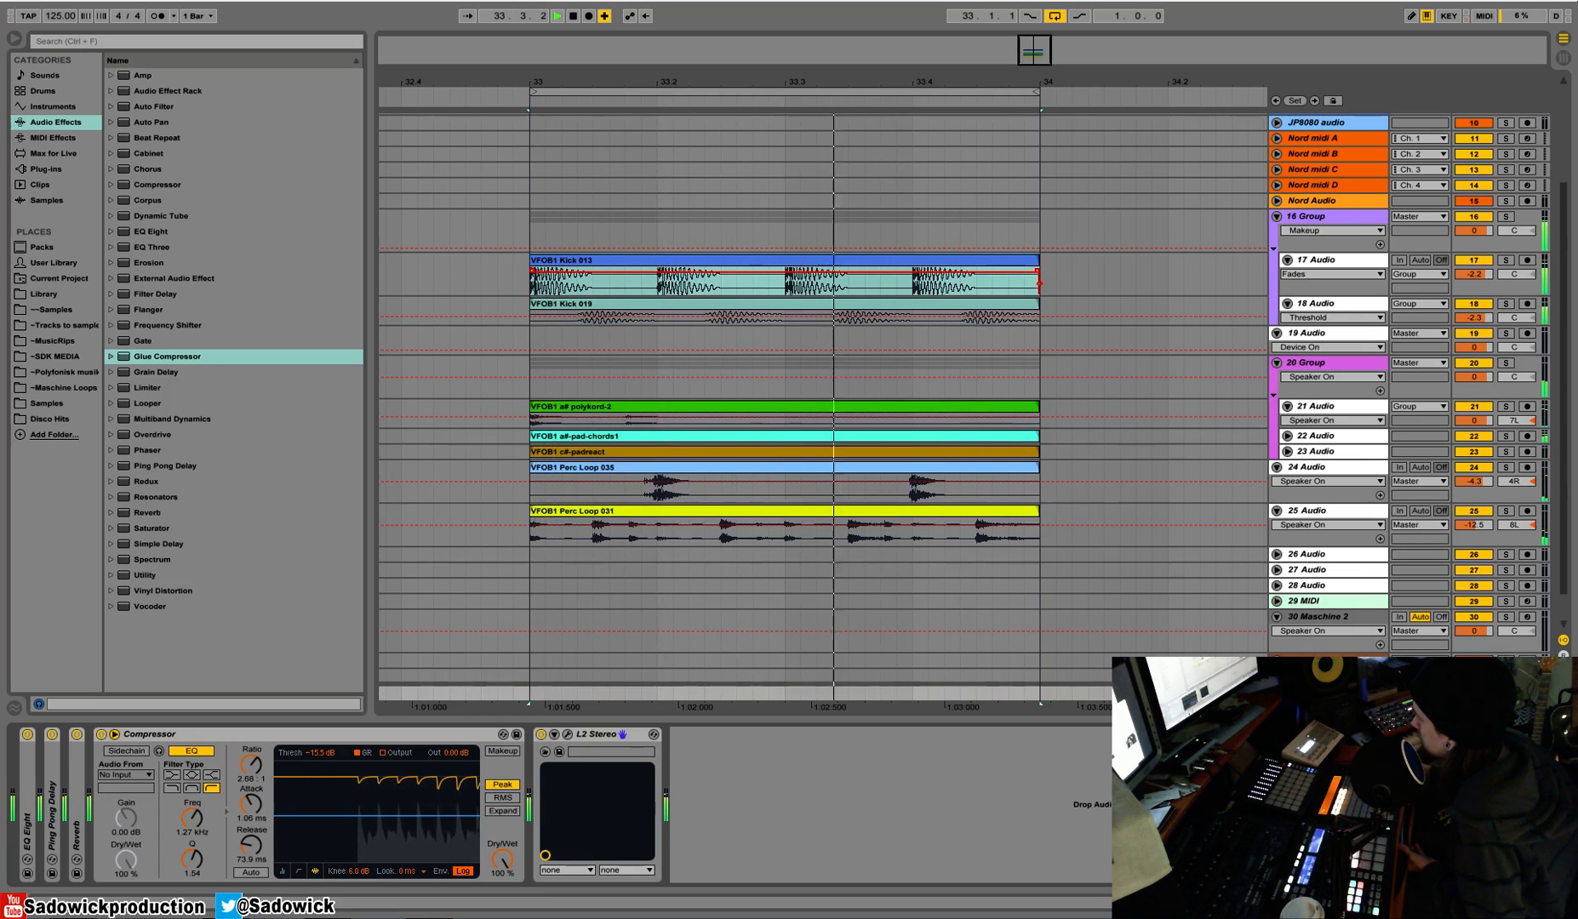
{"action": "key", "text": "space"}
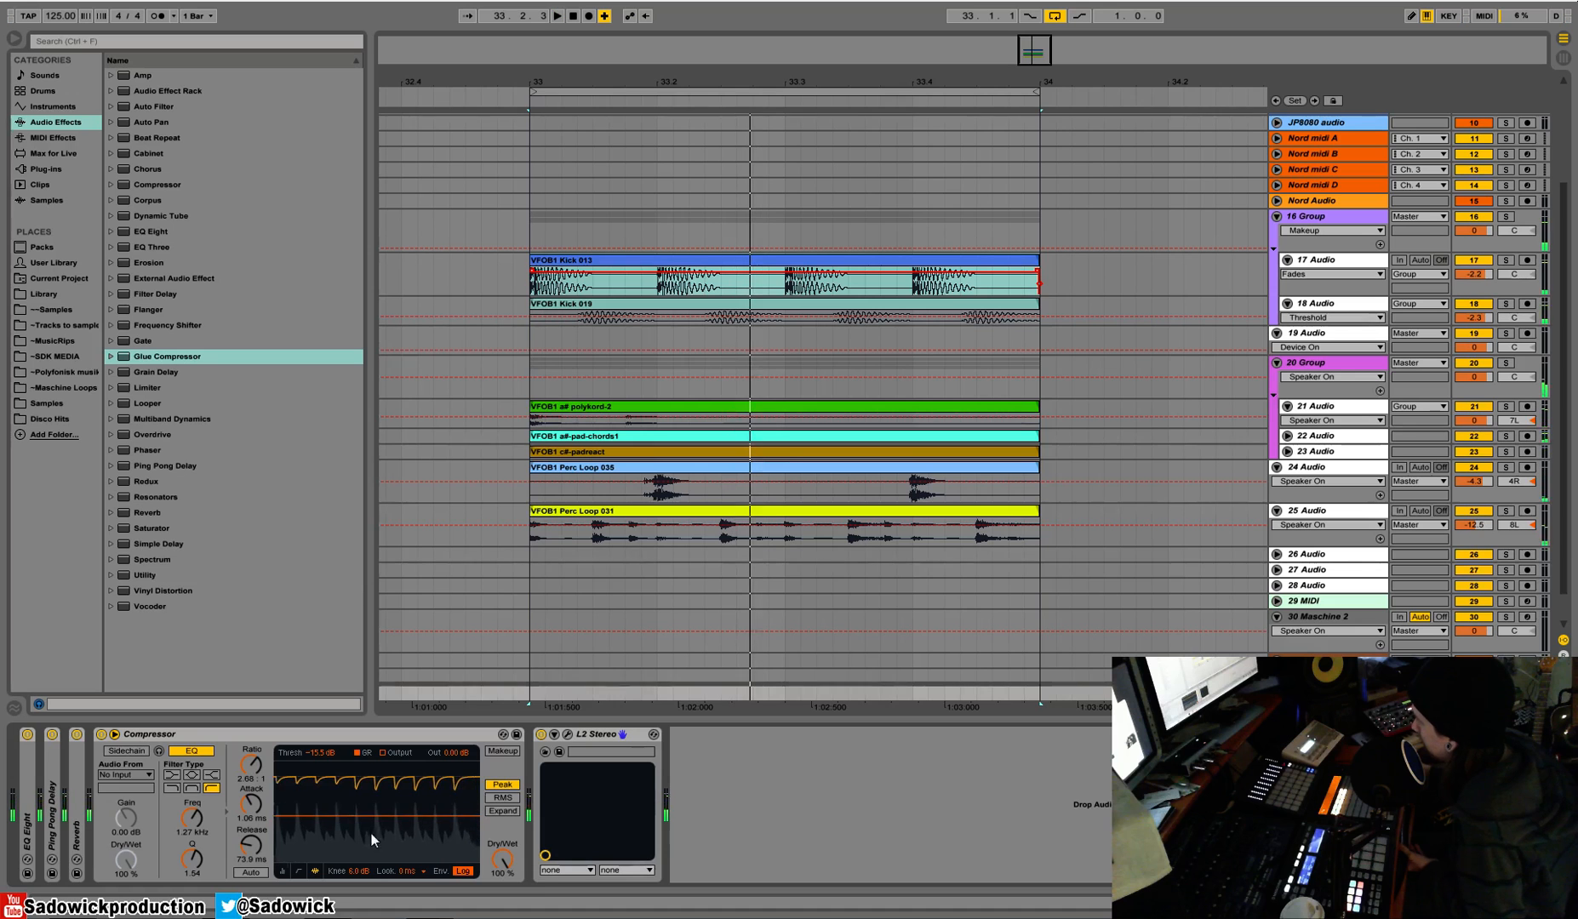
Set the Compressor's threshold to -14.8 dB, sidechain EQ frequency to 2.19 kHz, ratio to 1.85 : 1 and attack to 0.14 ms.
{"action": "left_click_drag", "start_coordinate": [309, 815], "coordinate": [310, 813]}
{"action": "key", "text": "space"}
{"action": "mouse_move", "coordinate": [192, 818]}
{"action": "left_mouse_down"}
{"action": "mouse_move", "coordinate": [192, 796]}
{"action": "mouse_move", "coordinate": [192, 808]}
{"action": "left_mouse_up"}
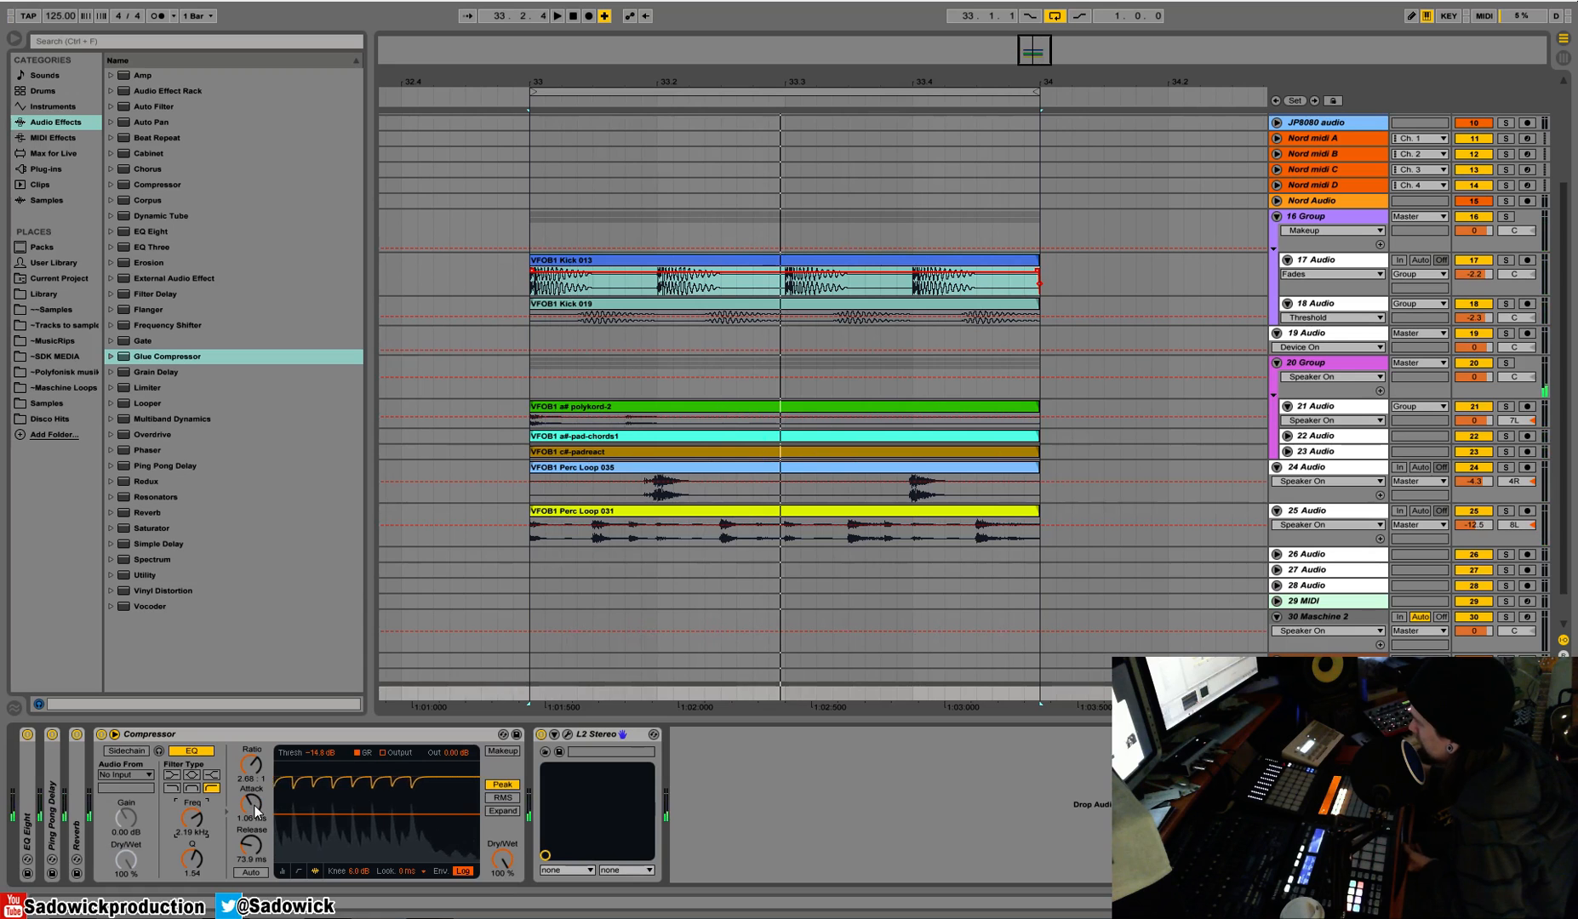
{"action": "mouse_move", "coordinate": [251, 814]}
{"action": "left_mouse_down"}
{"action": "mouse_move", "coordinate": [253, 777]}
{"action": "mouse_move", "coordinate": [252, 792]}
{"action": "left_mouse_up"}
Play the loop and compare its sound with the Compressor bypassed and re-enabled.
{"action": "key", "text": "space"}
{"action": "key", "text": "space"}
{"action": "left_click", "coordinate": [100, 733]}
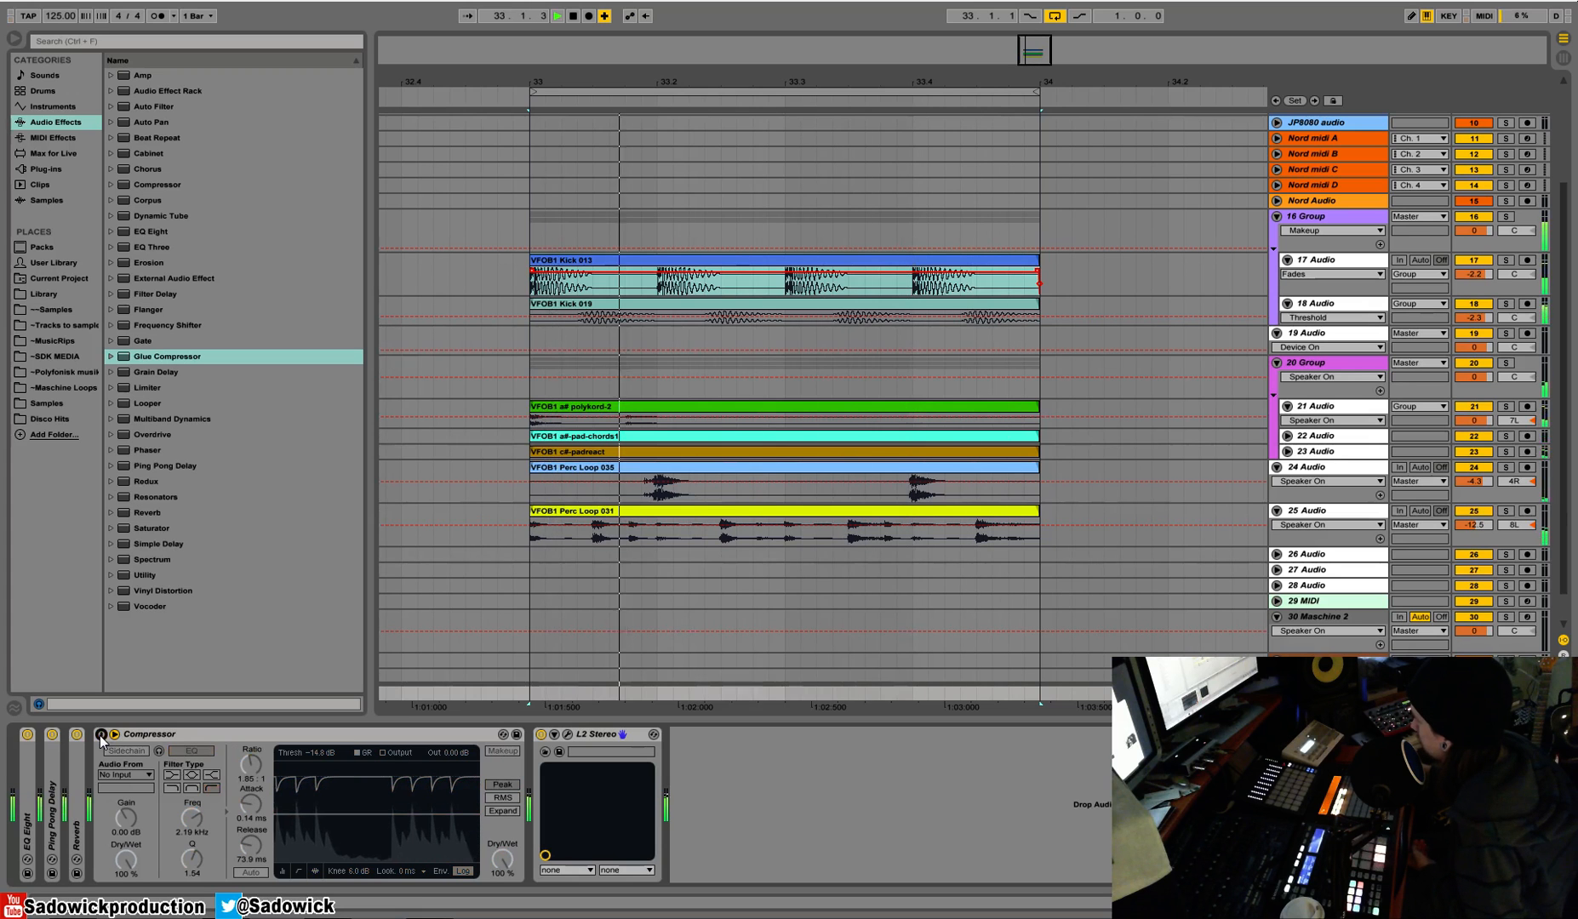
{"action": "left_click", "coordinate": [101, 734]}
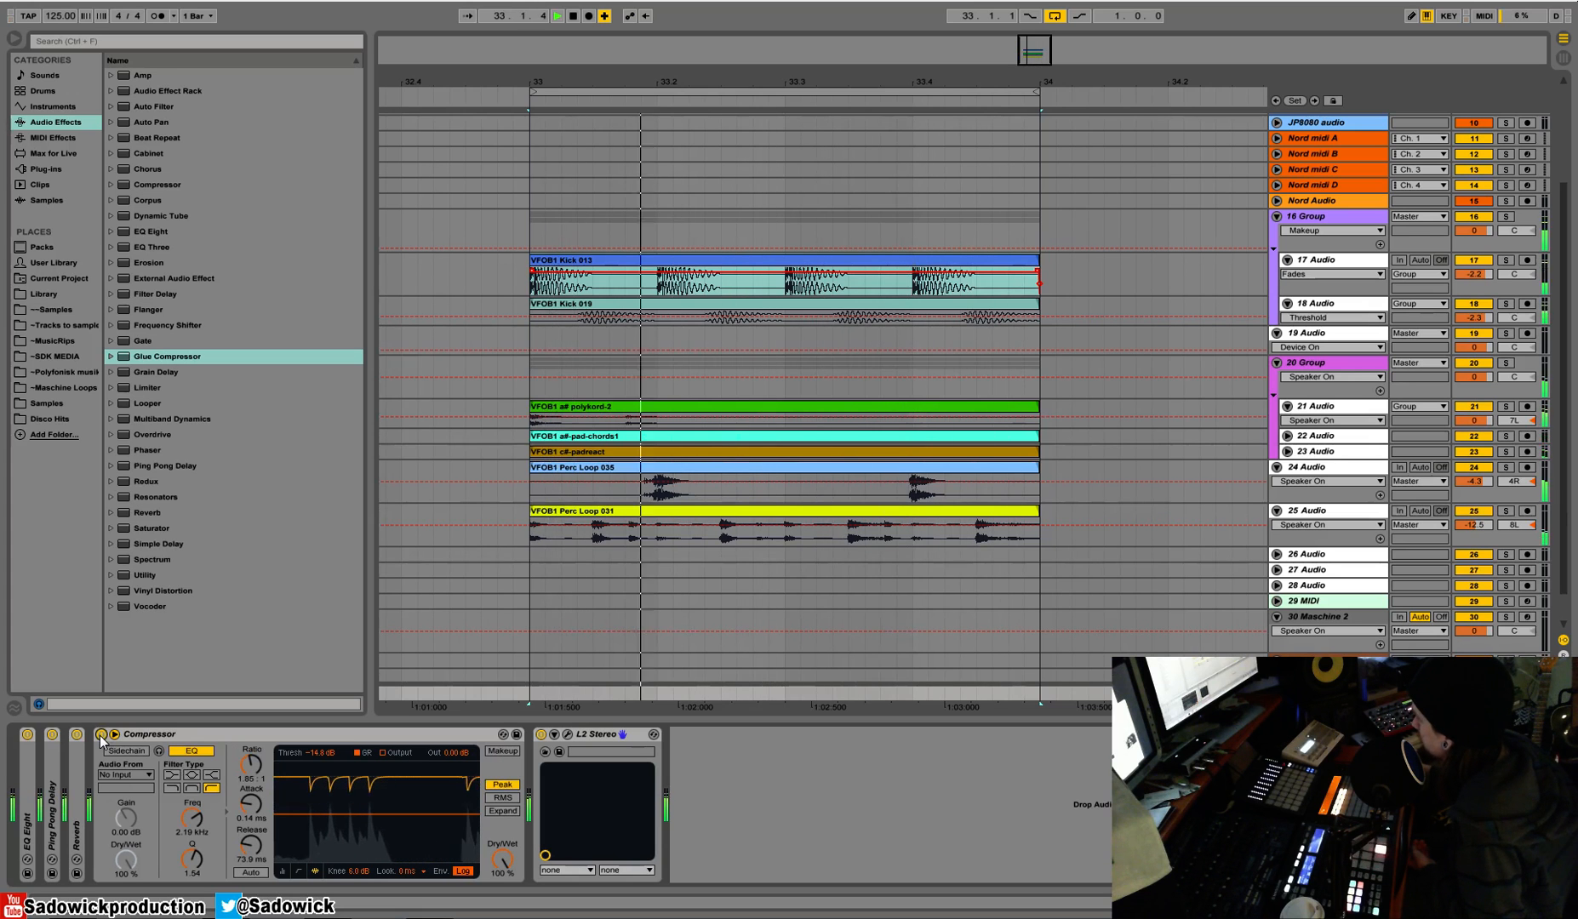
{"action": "key", "text": "space"}
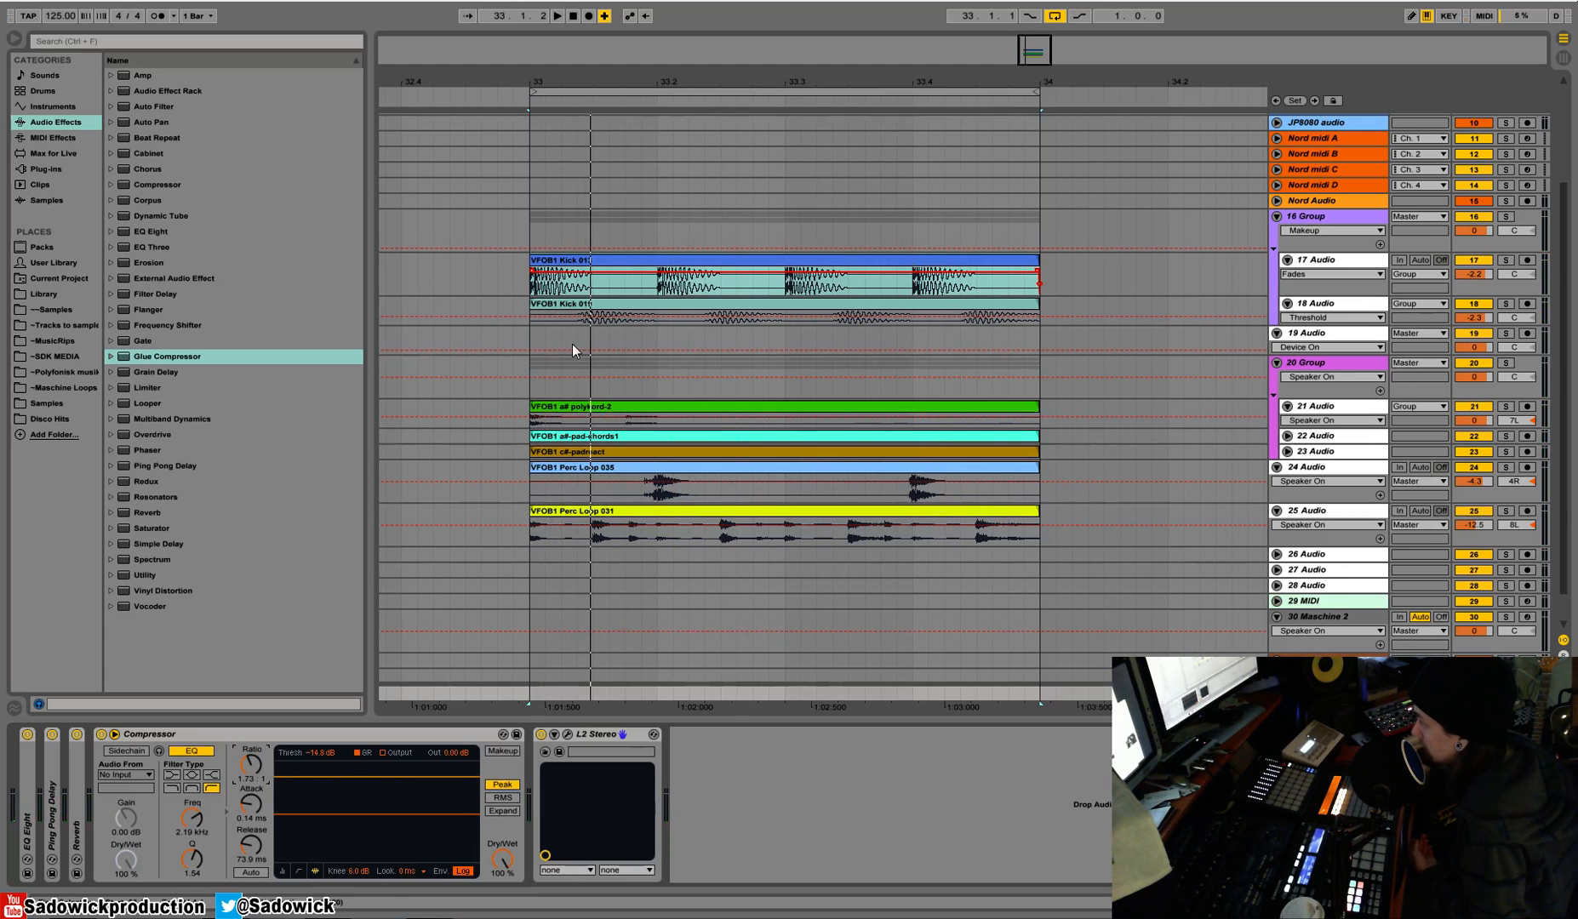
Inspect the effect chains of the 17 Audio kick track and the 16 Group, and return to the master chain.
{"action": "left_click", "coordinate": [654, 259]}
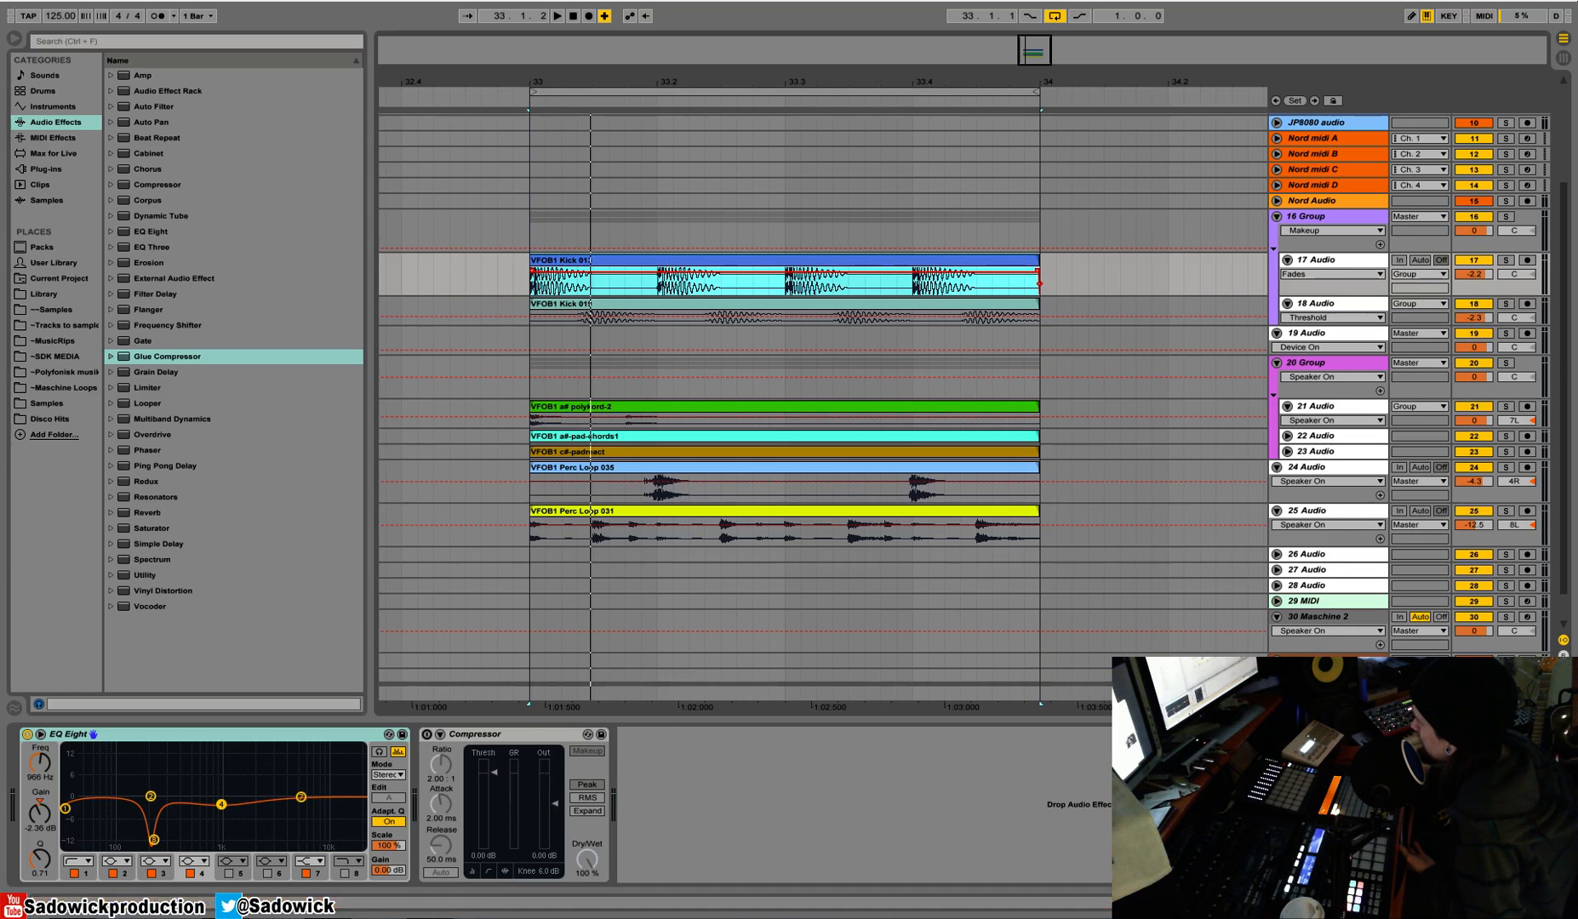
{"action": "left_click", "coordinate": [1438, 606]}
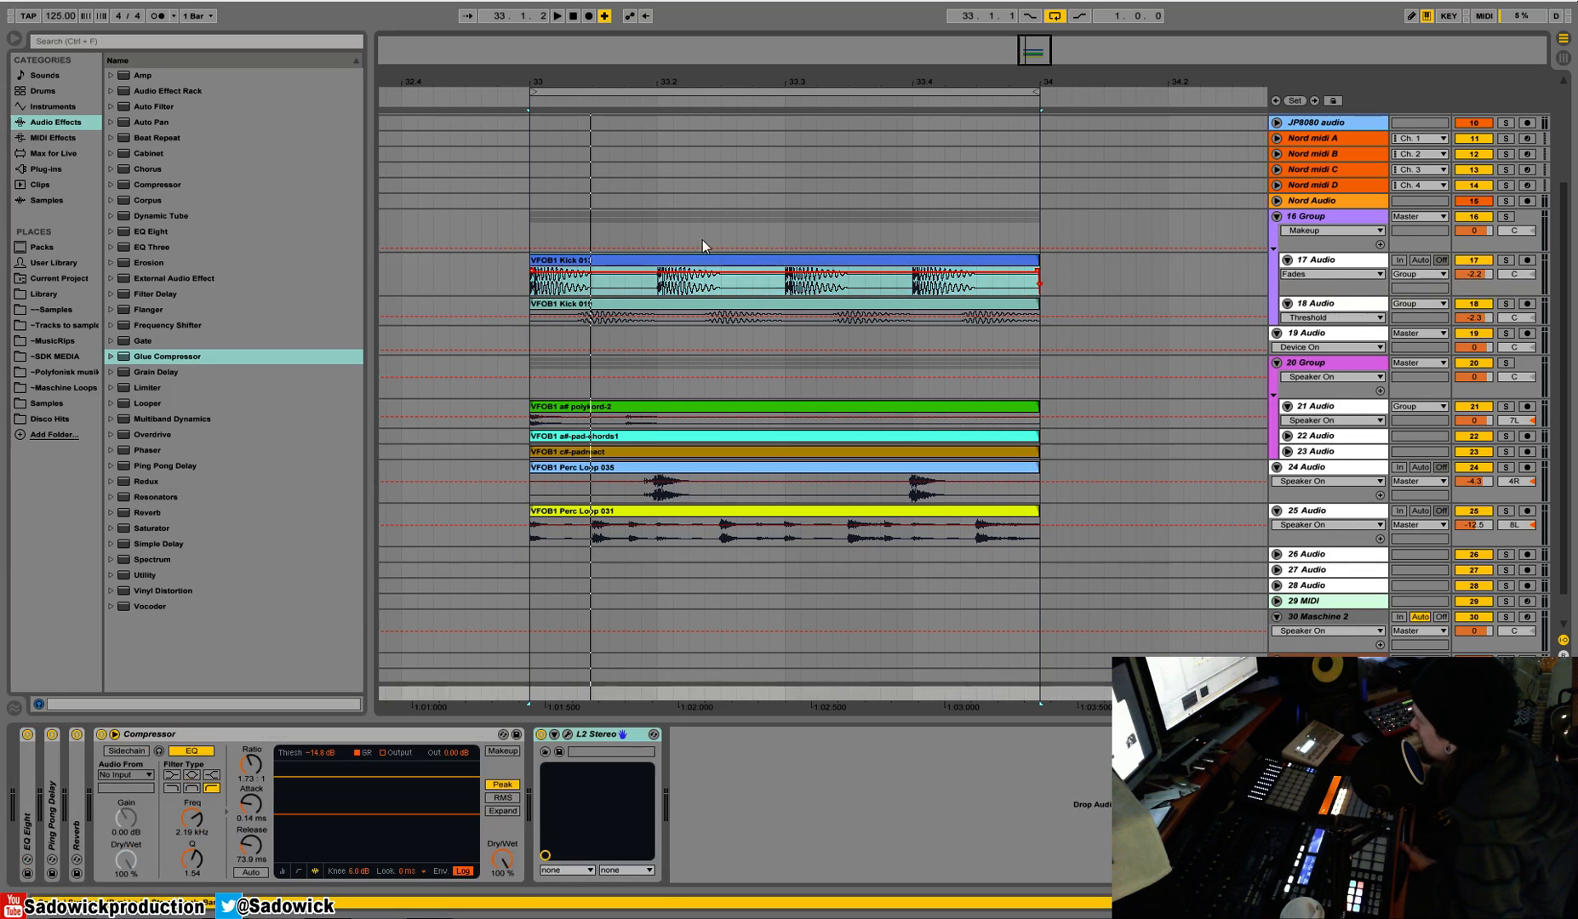
{"action": "left_click", "coordinate": [536, 215]}
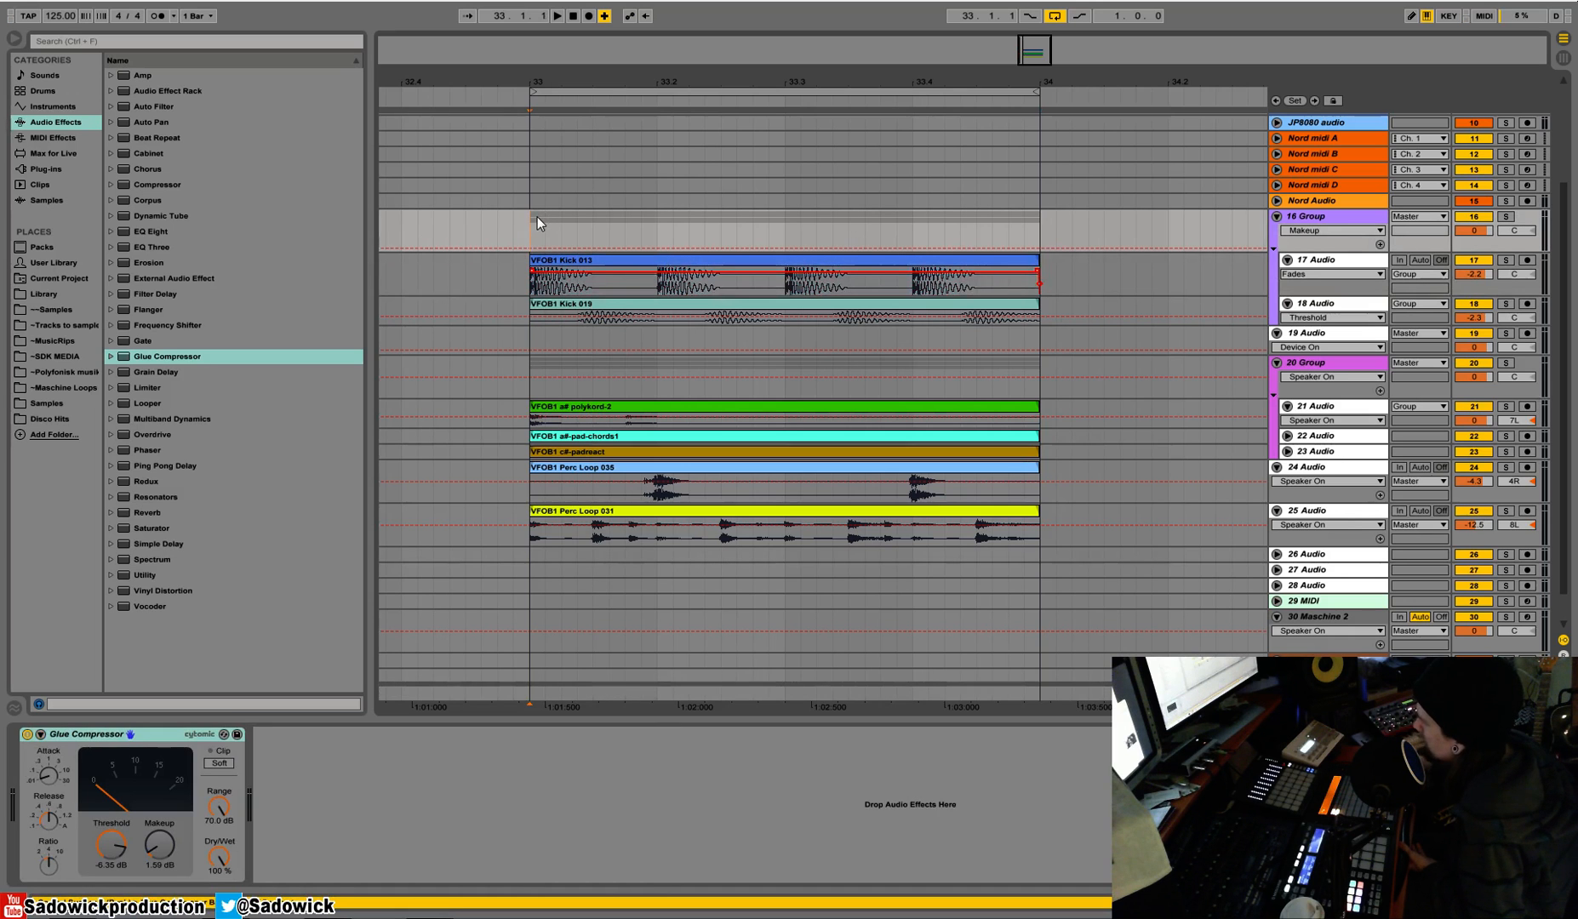
{"action": "left_click", "coordinate": [1327, 692]}
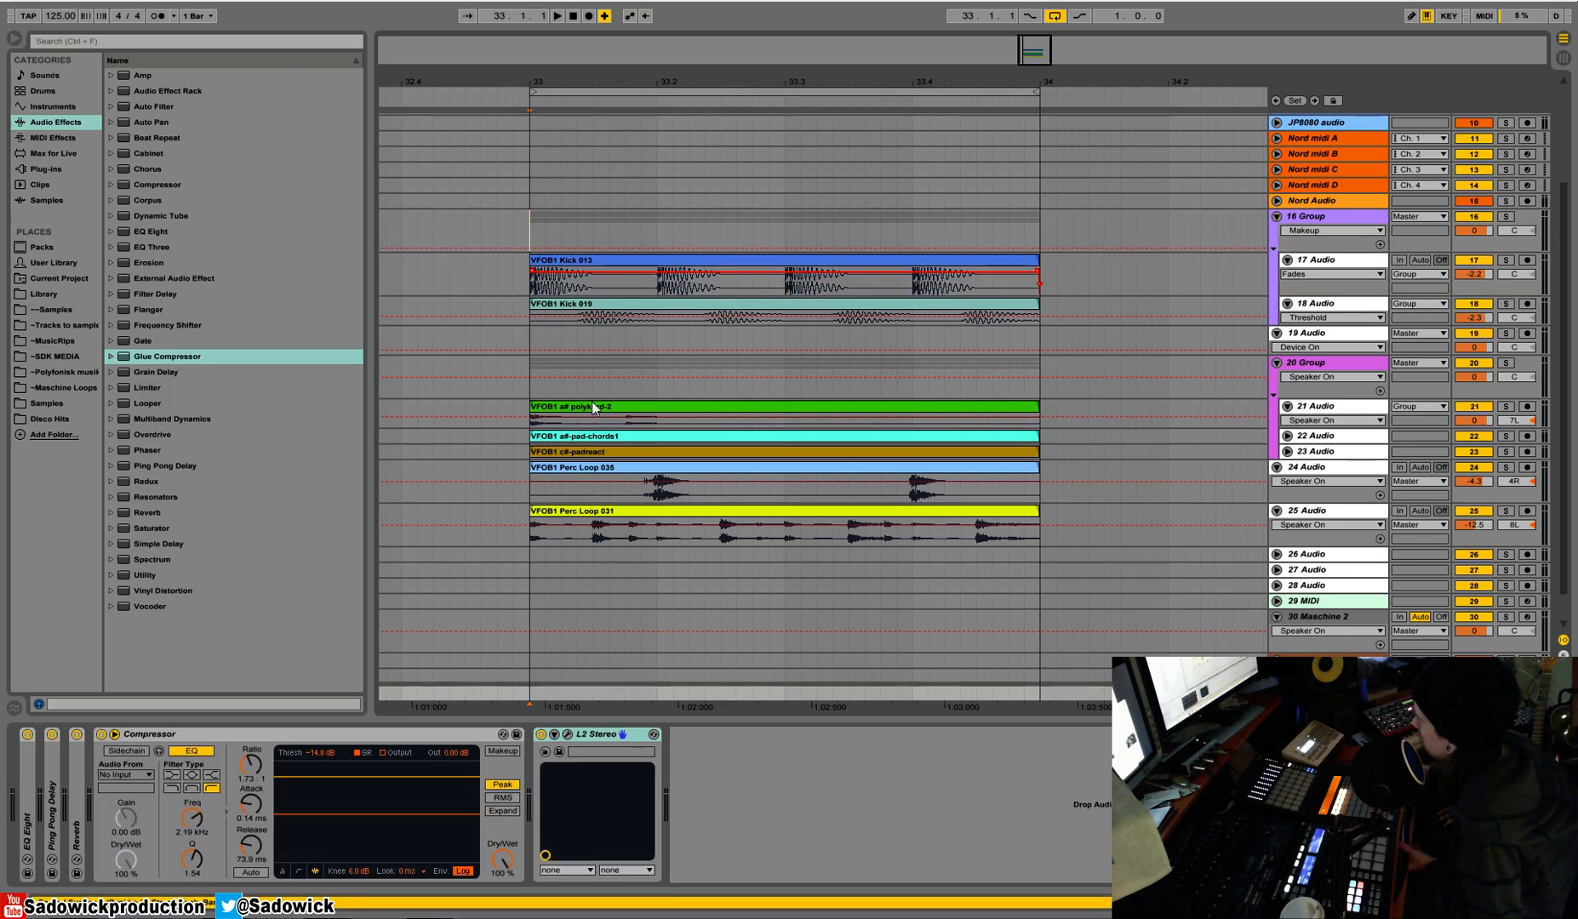
Replay the loop from bar 33, switching the master Compressor off and back on to hear the difference.
{"action": "key", "text": "space"}
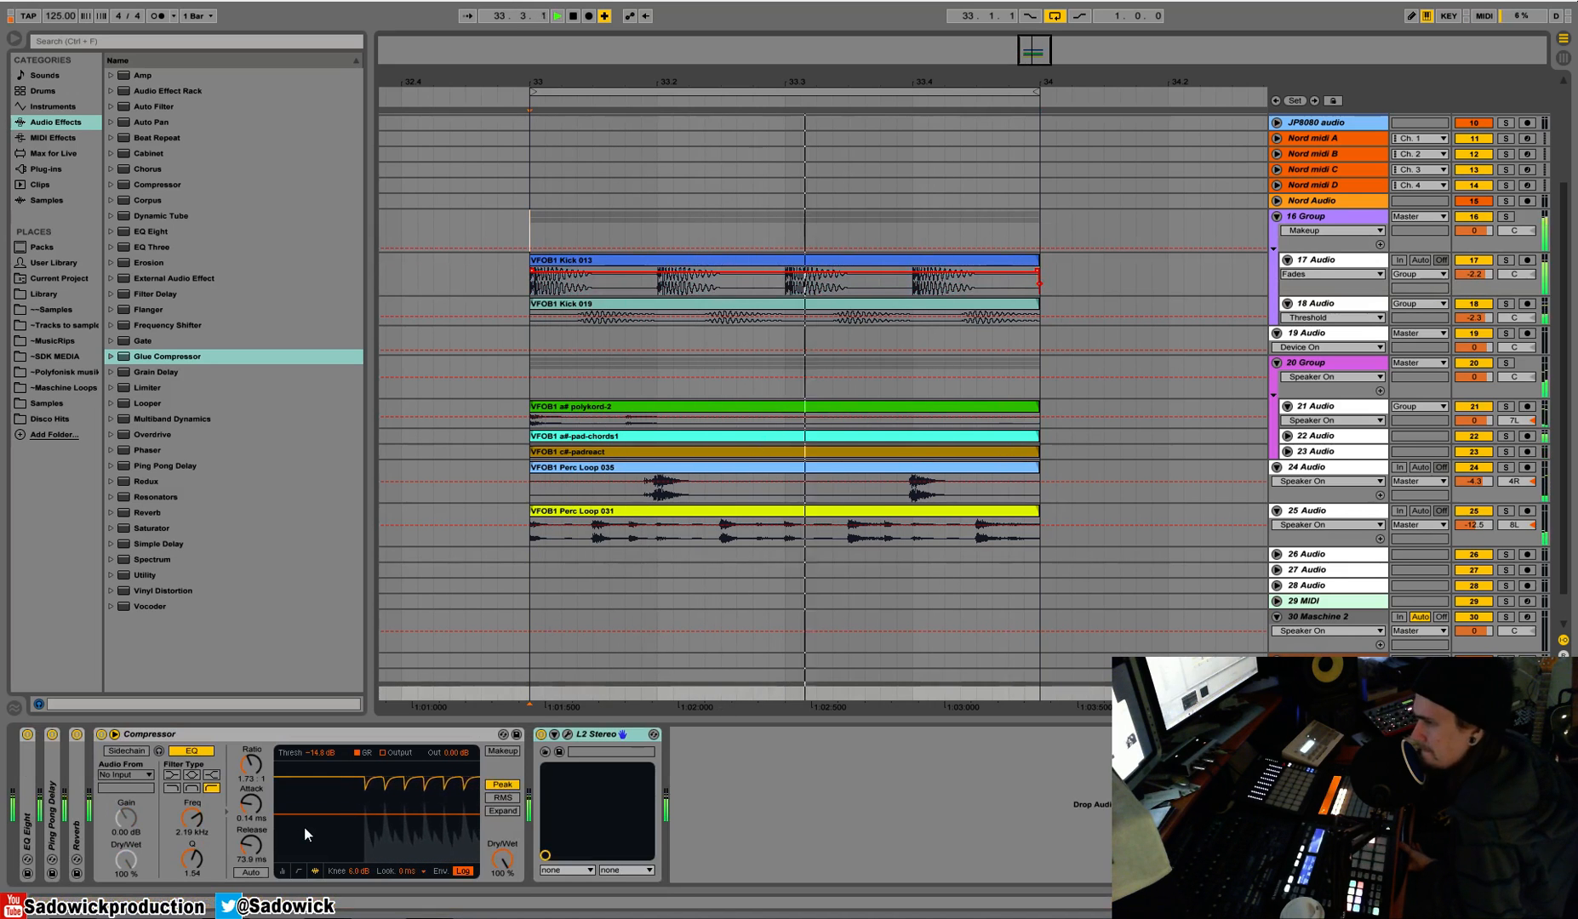
{"action": "left_click", "coordinate": [102, 734]}
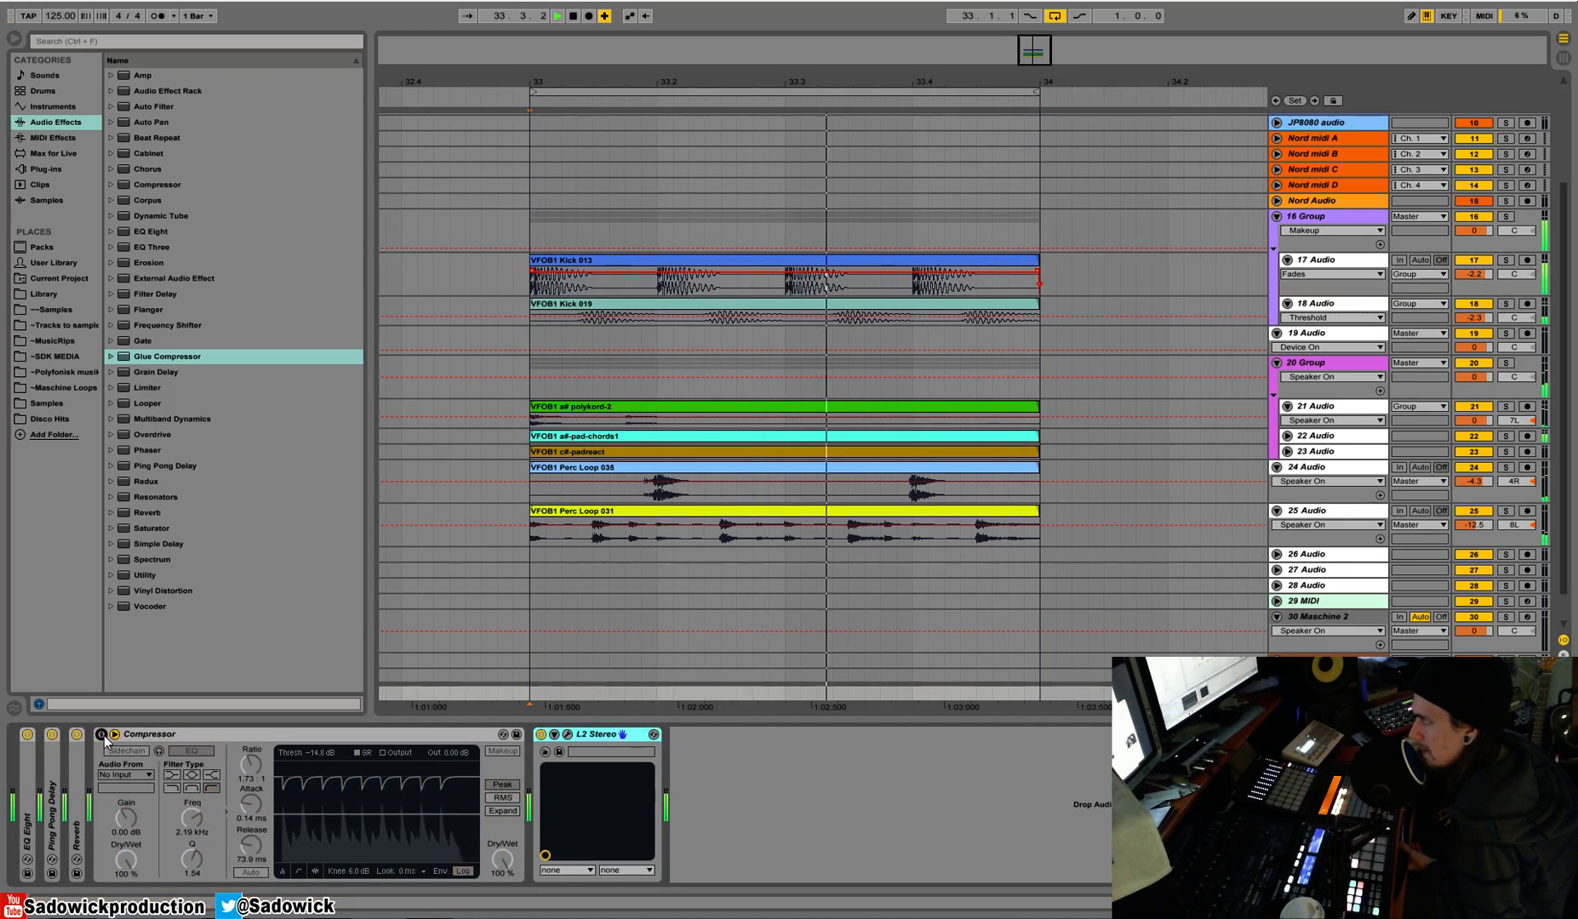
{"action": "left_click", "coordinate": [101, 734]}
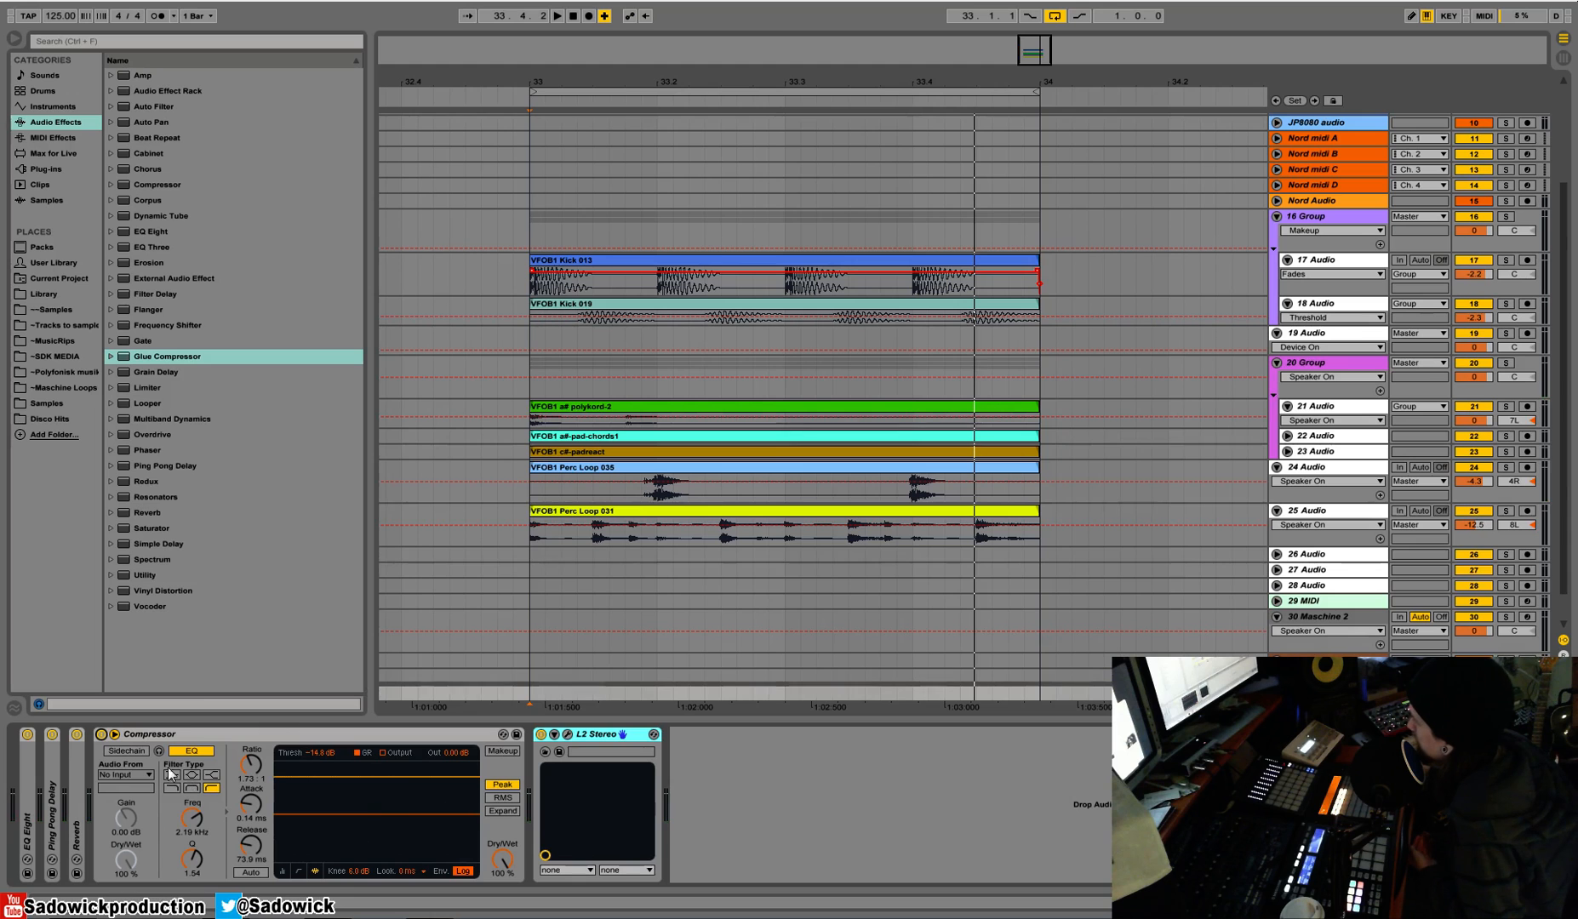
Delete the Compressor from the master chain and insert a fresh default Compressor before L2 Stereo.
{"action": "right_click", "coordinate": [195, 740]}
{"action": "left_click", "coordinate": [213, 545]}
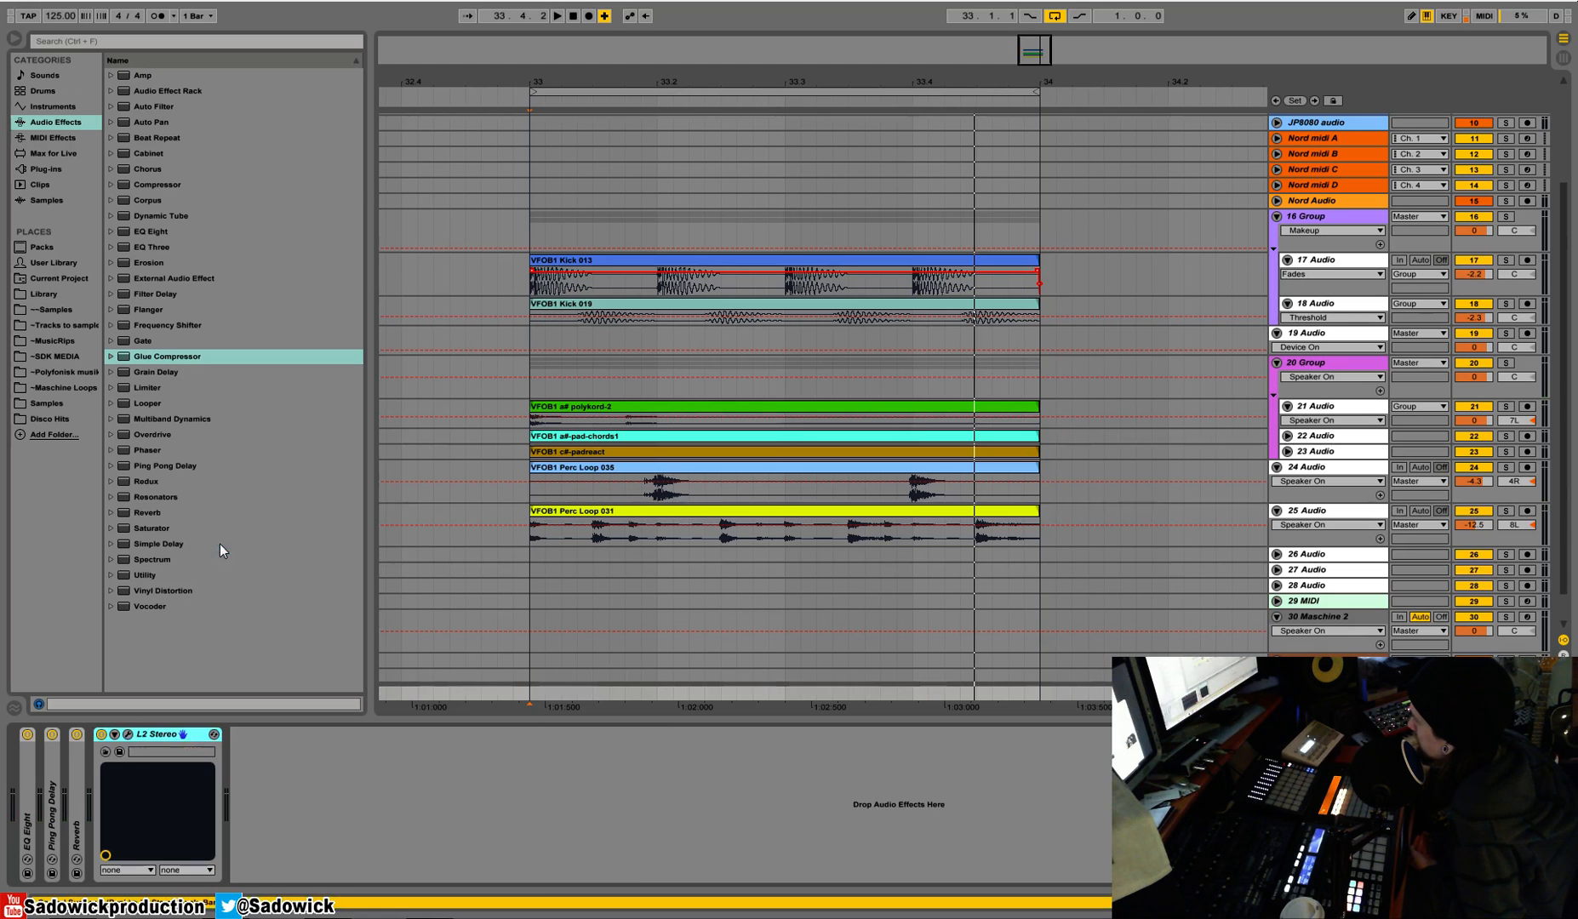
{"action": "mouse_move", "coordinate": [158, 187]}
{"action": "left_mouse_down"}
{"action": "mouse_move", "coordinate": [247, 808]}
{"action": "mouse_move", "coordinate": [93, 838]}
{"action": "left_mouse_up"}
{"action": "left_click_drag", "start_coordinate": [161, 735], "coordinate": [160, 737]}
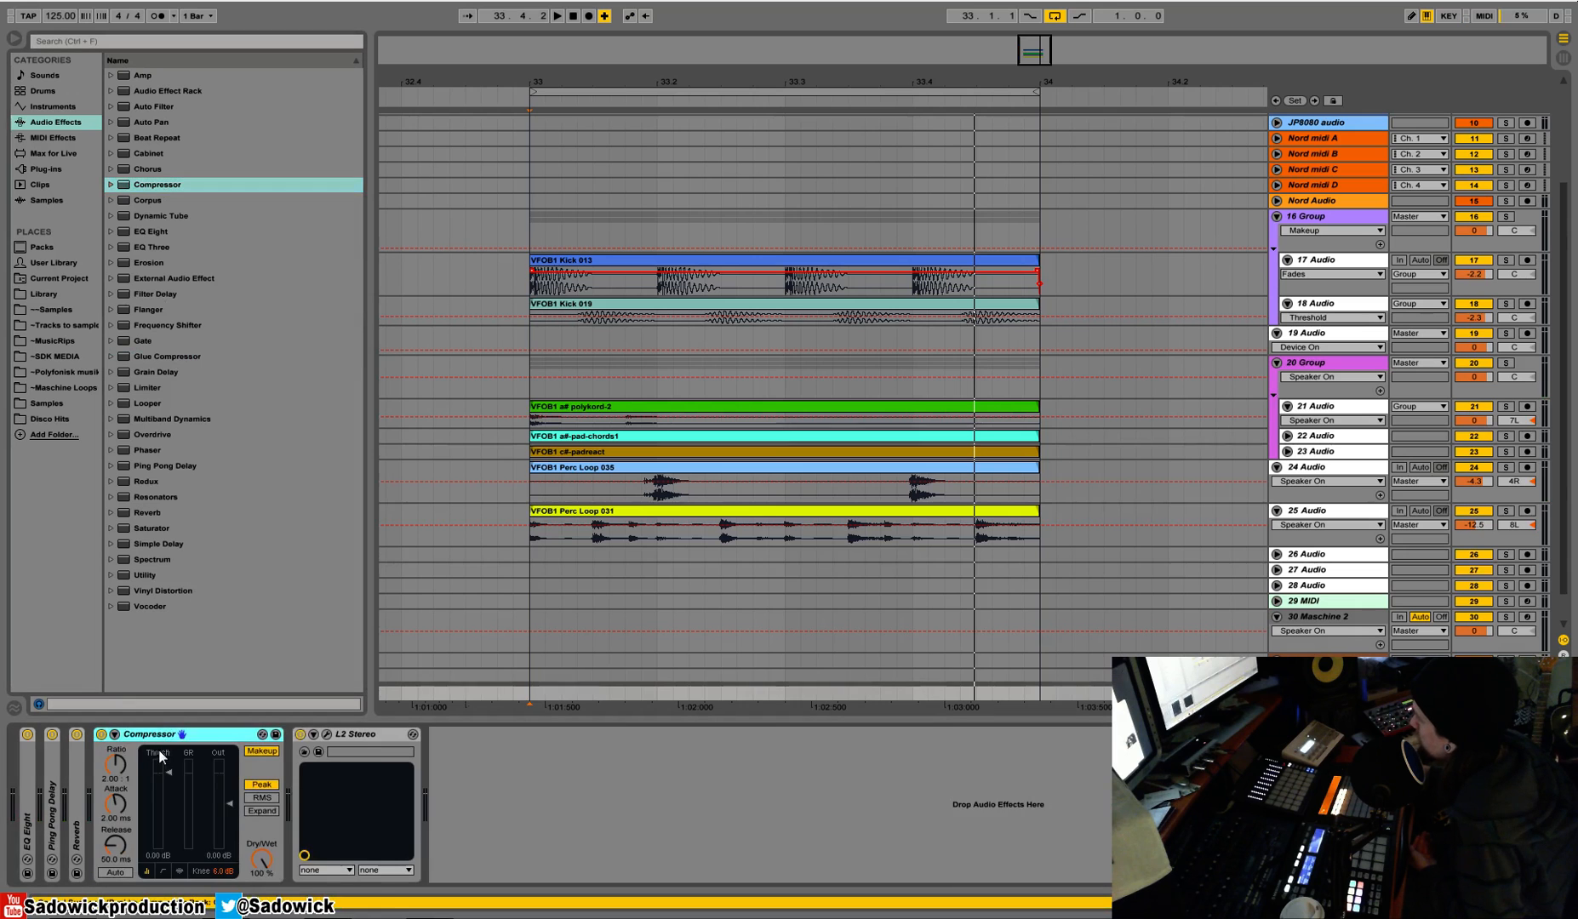
Expand the new Compressor's sidechain section and set its audio source to 17-Audio.
{"action": "left_click", "coordinate": [115, 734]}
{"action": "left_click", "coordinate": [125, 775]}
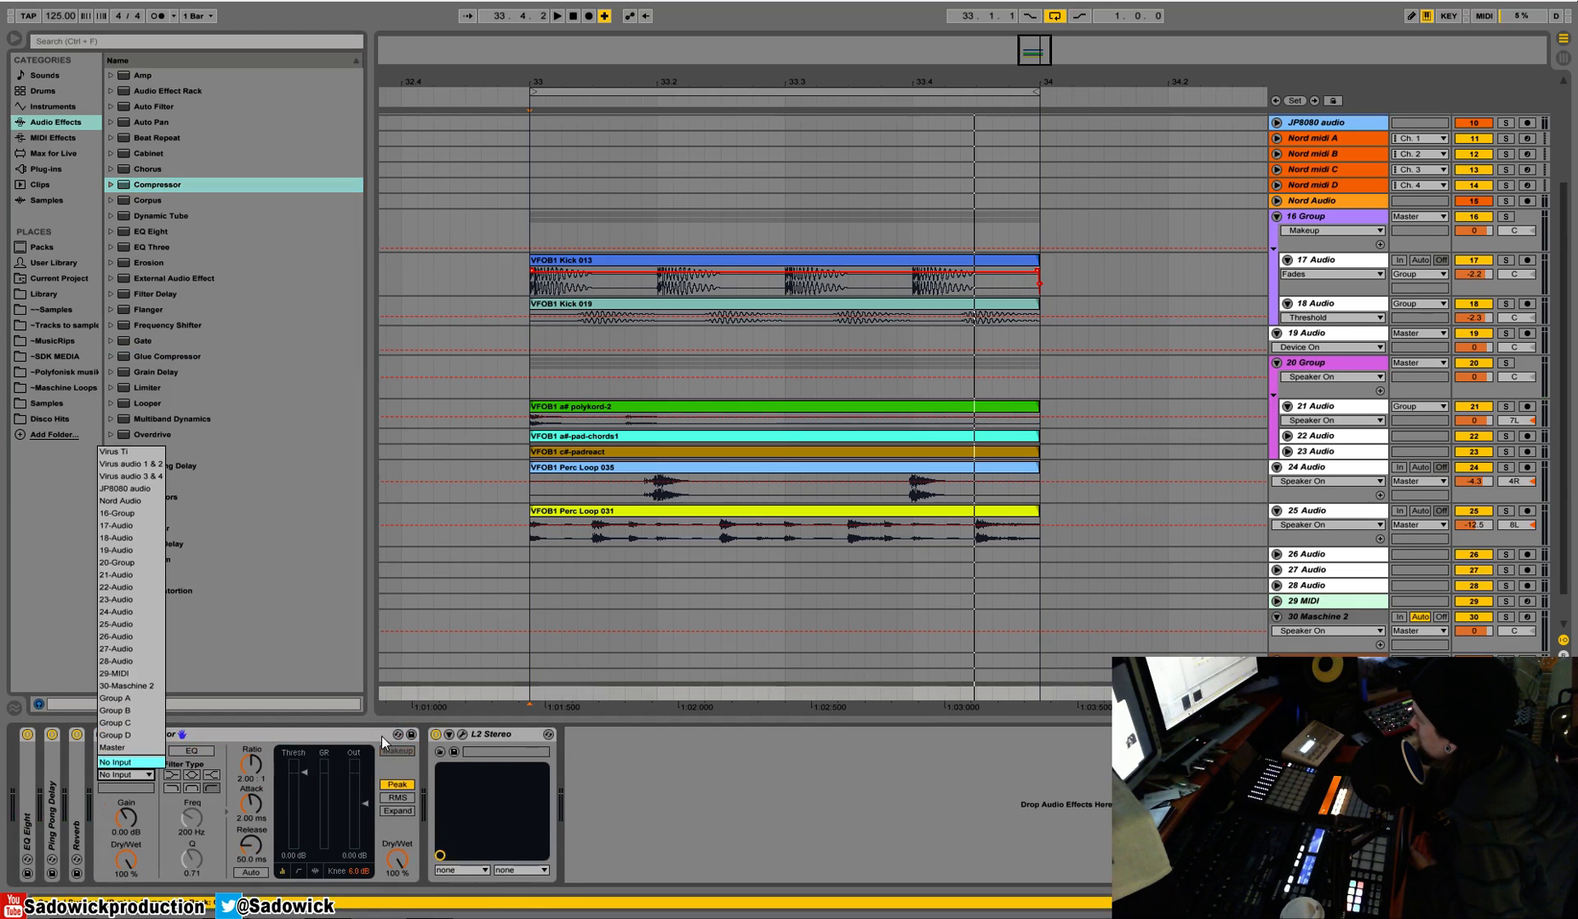
{"action": "left_click", "coordinate": [138, 526]}
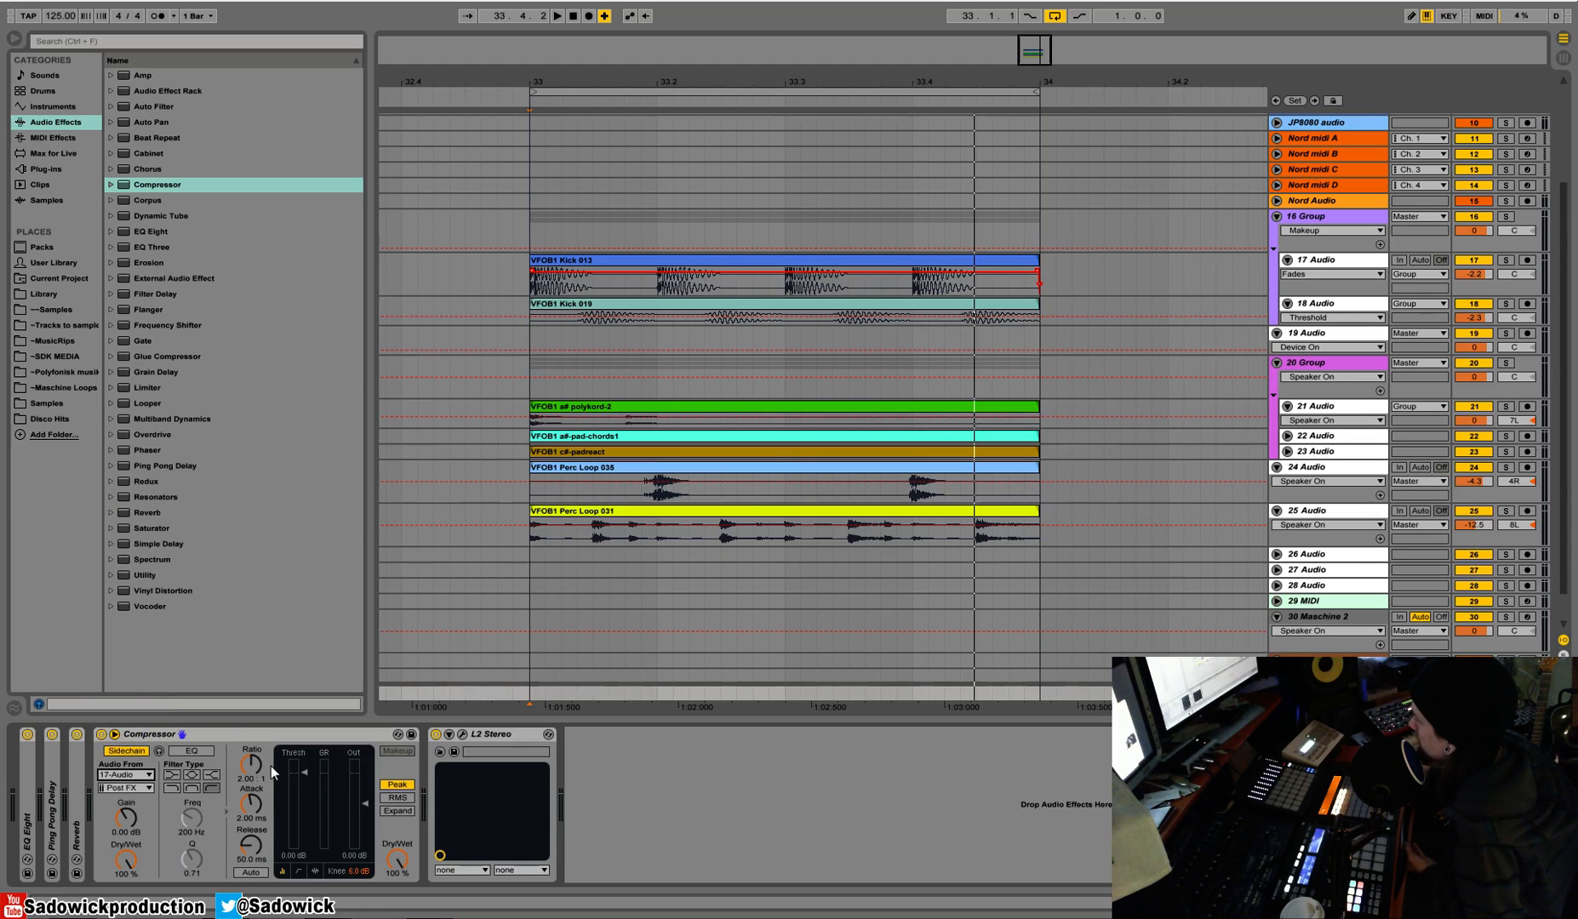
Play the loop, show the Compressor's activity view, enable the sidechain EQ and set the threshold to -19.7 dB.
{"action": "key", "text": "space"}
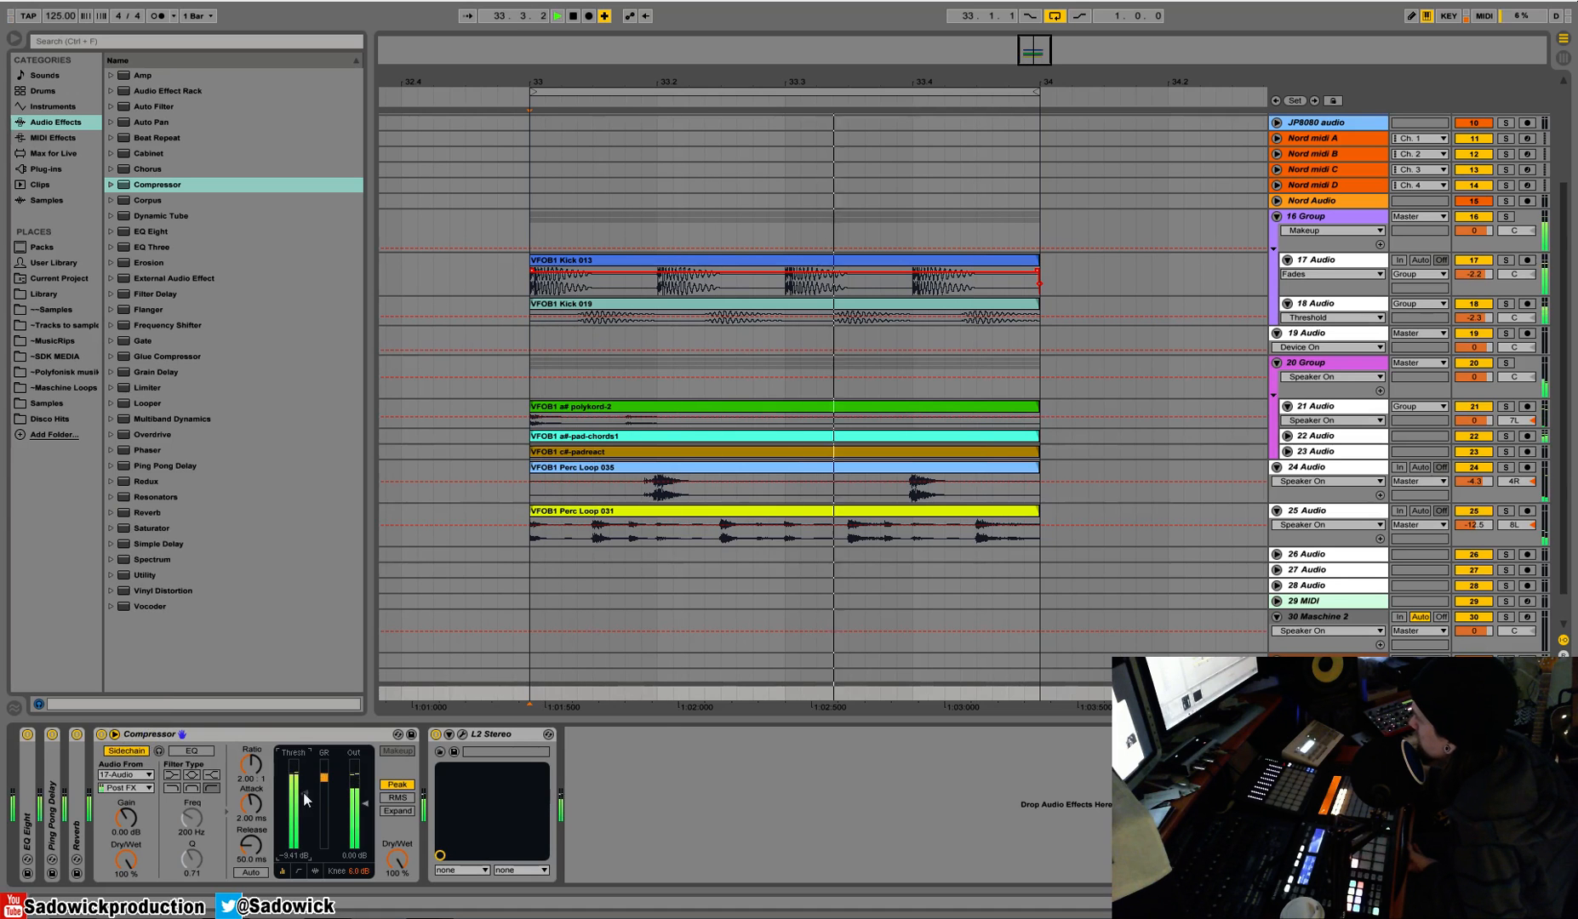
{"action": "left_click", "coordinate": [315, 870]}
{"action": "left_click", "coordinate": [180, 752]}
{"action": "left_click_drag", "start_coordinate": [400, 801], "coordinate": [399, 826]}
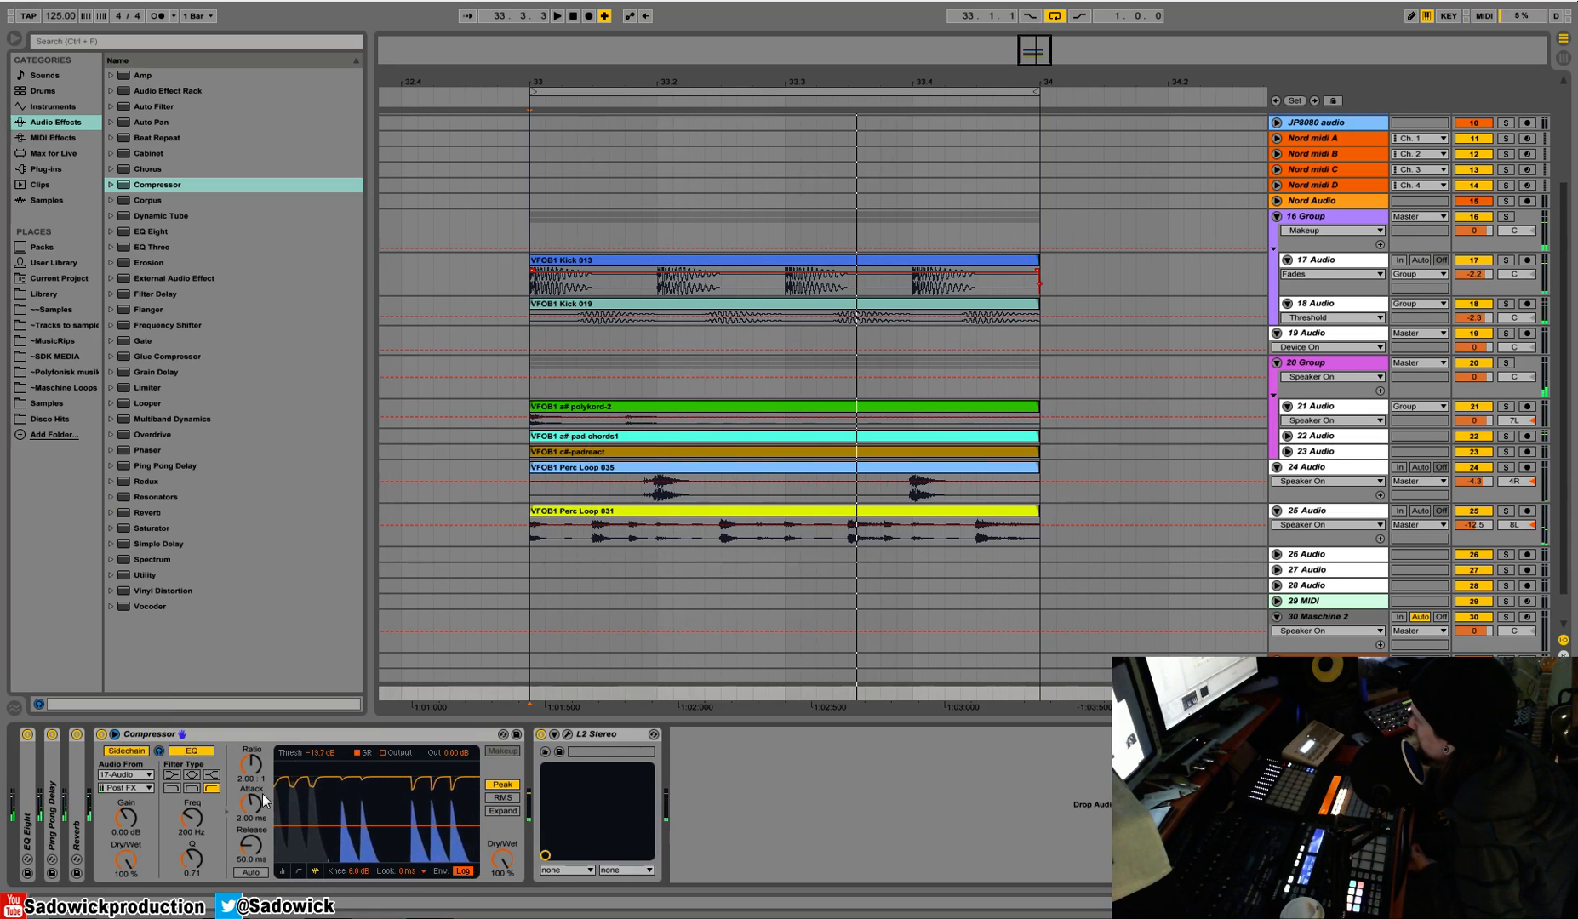
Try the Compressor's attack at 0.01 ms, and settle on a 2.47 : 1 ratio, -12.2 dB threshold and 0.11 ms attack.
{"action": "left_click_drag", "start_coordinate": [251, 804], "coordinate": [251, 851]}
{"action": "key", "text": "space"}
{"action": "left_click_drag", "start_coordinate": [251, 764], "coordinate": [251, 752]}
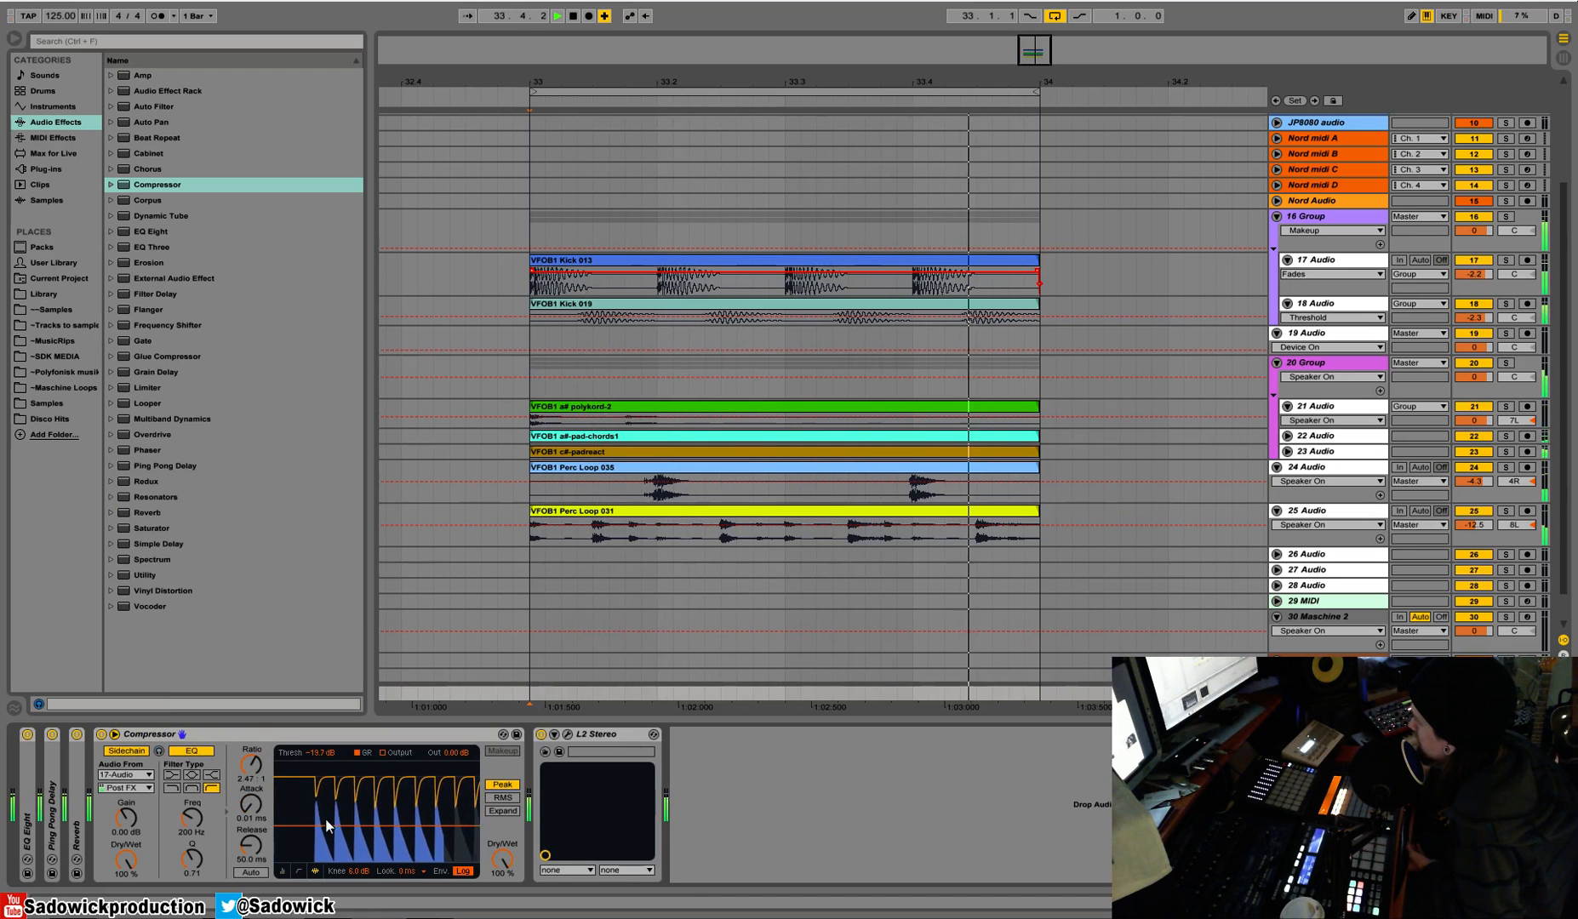
{"action": "left_click_drag", "start_coordinate": [324, 830], "coordinate": [250, 813]}
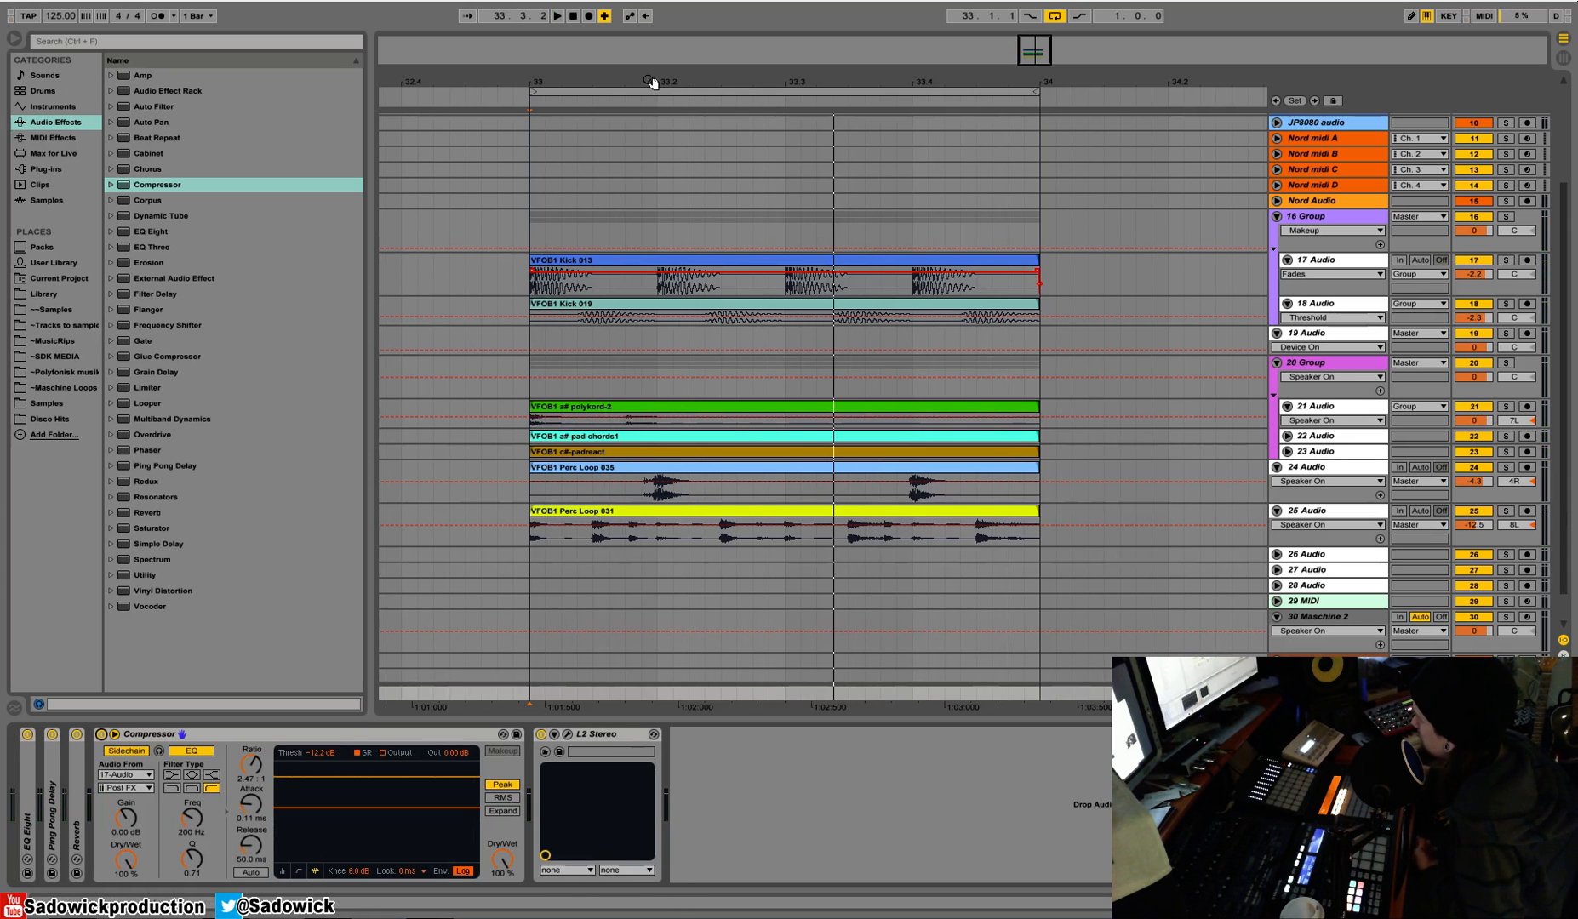
{"action": "left_click_drag", "start_coordinate": [651, 81], "coordinate": [587, 81]}
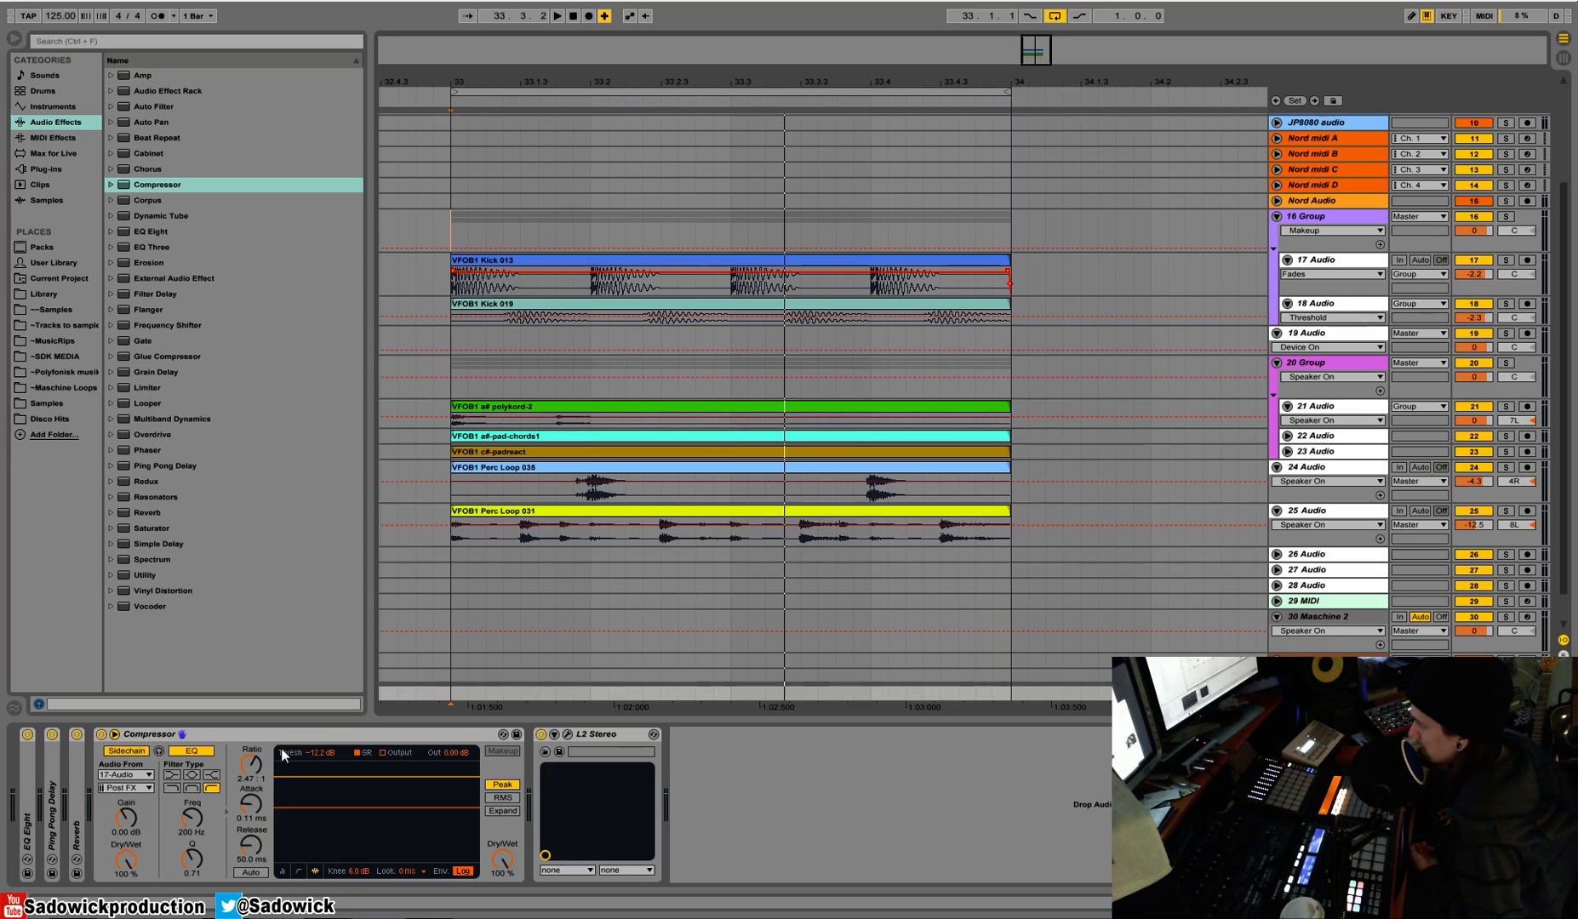